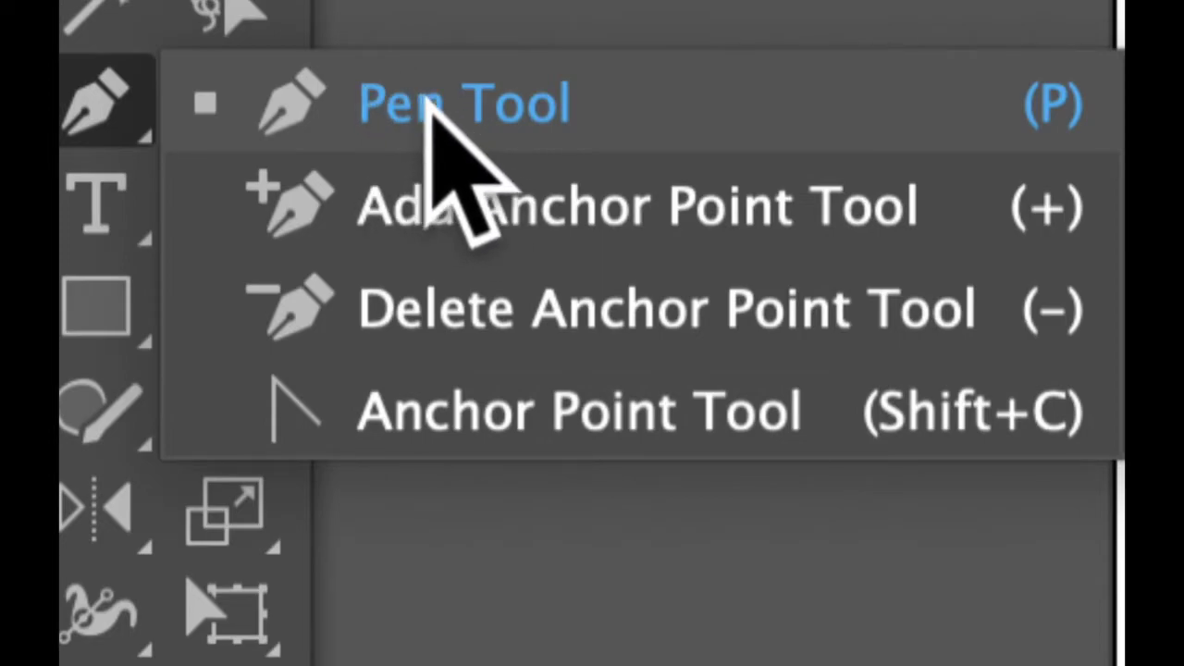
# - Draw a closed freeform shape of curves and corners with the Pen tool above the rectangle
pyautogui.click(427, 109)
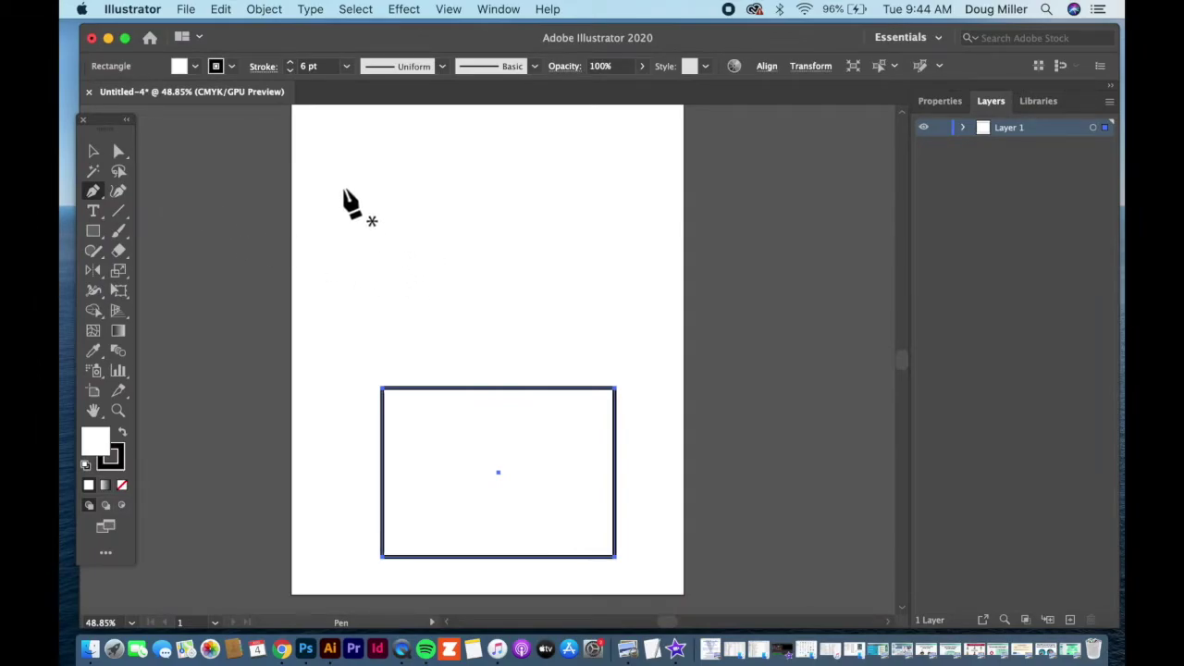
pyautogui.click(344, 193)
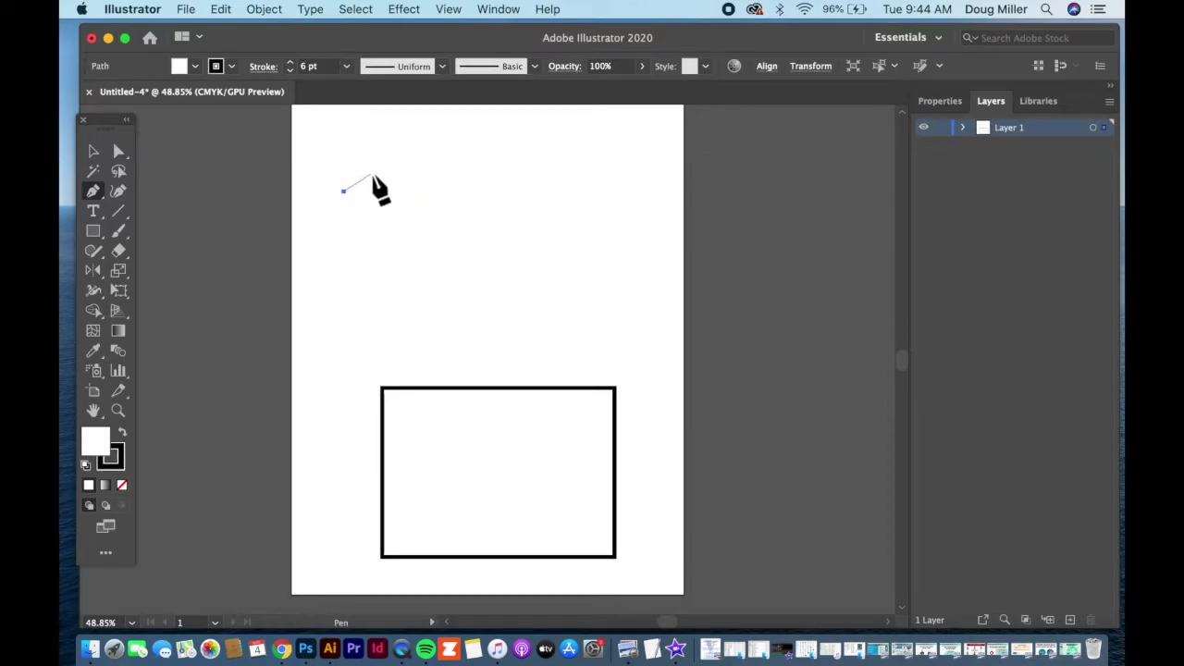
pyautogui.moveTo(463, 205); pyautogui.dragTo(454, 206)
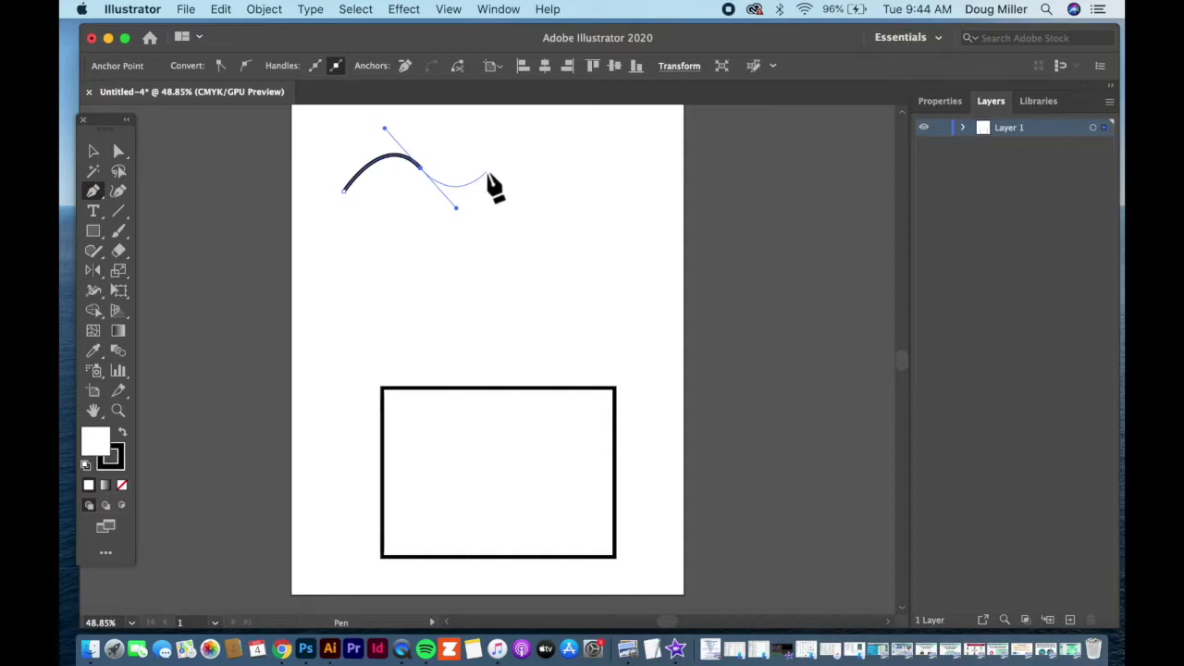
pyautogui.moveTo(488, 169); pyautogui.dragTo(509, 132)
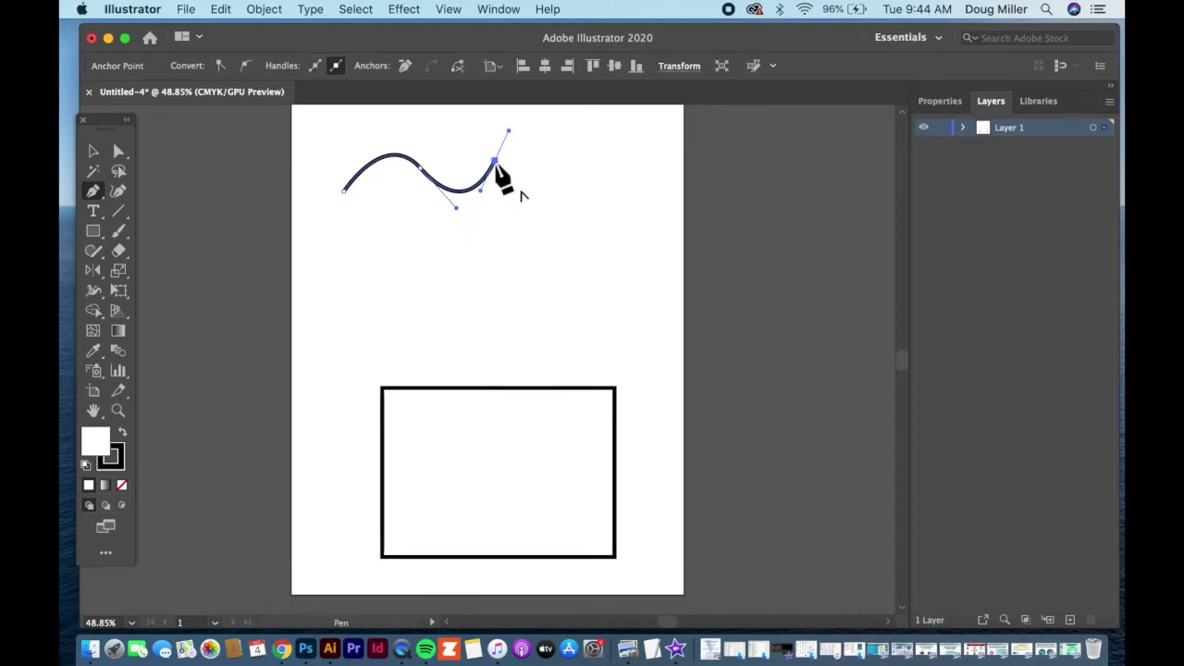
pyautogui.moveTo(543, 238); pyautogui.dragTo(517, 275)
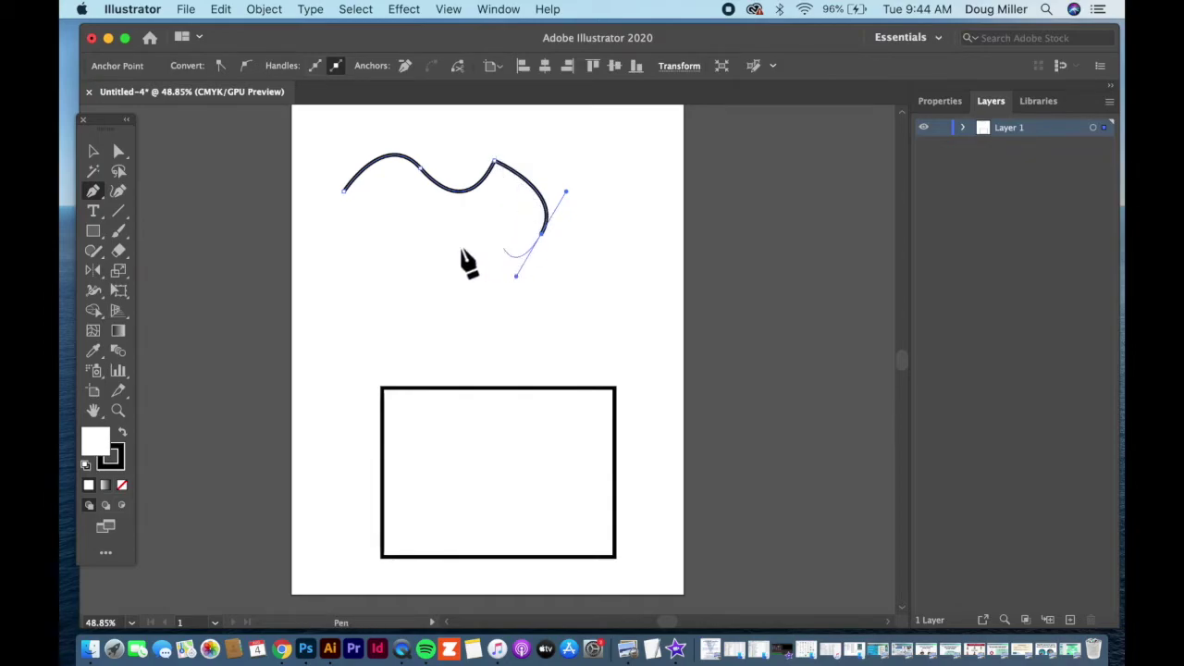
pyautogui.moveTo(410, 281); pyautogui.dragTo(319, 254)
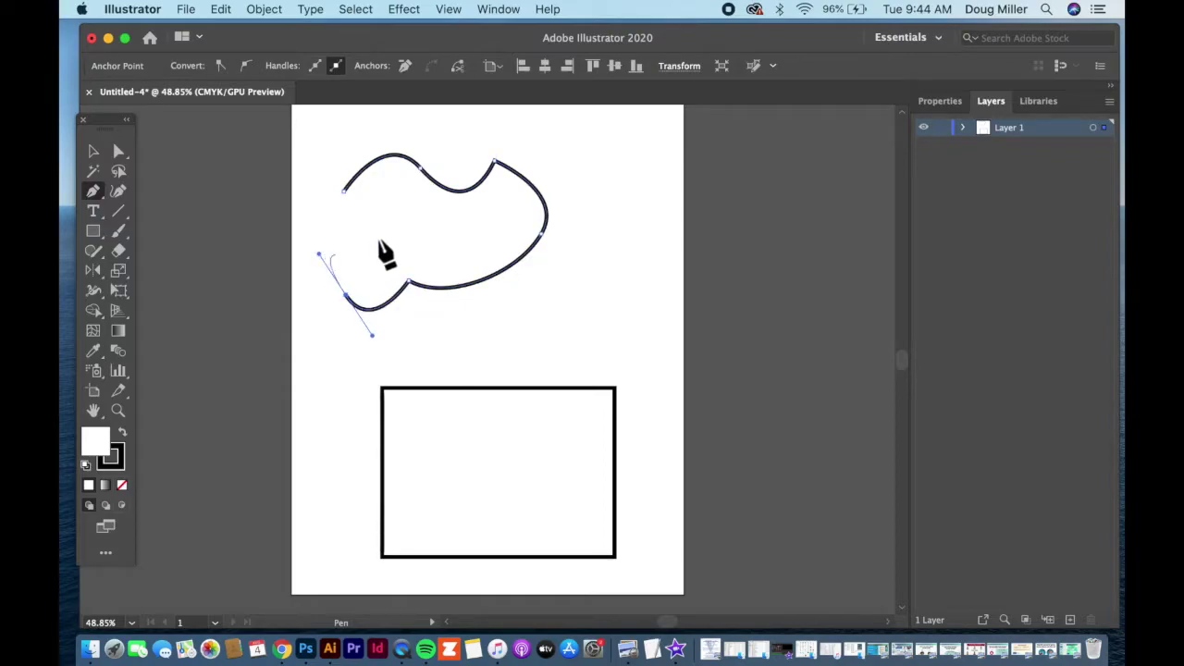
pyautogui.moveTo(404, 217); pyautogui.dragTo(366, 210)
pyautogui.click(346, 193)
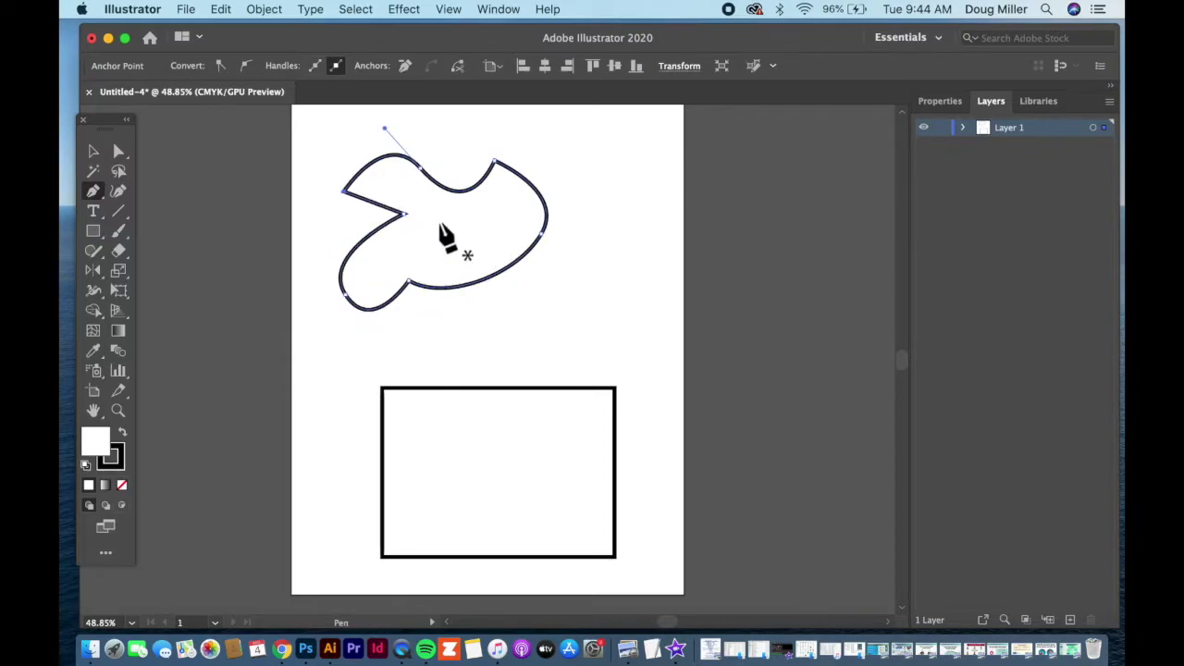
# - Convert the shape's upper-left corner anchor to a curve with the Anchor Point tool and pull its upper handle outward independently
pyautogui.click(96, 193)
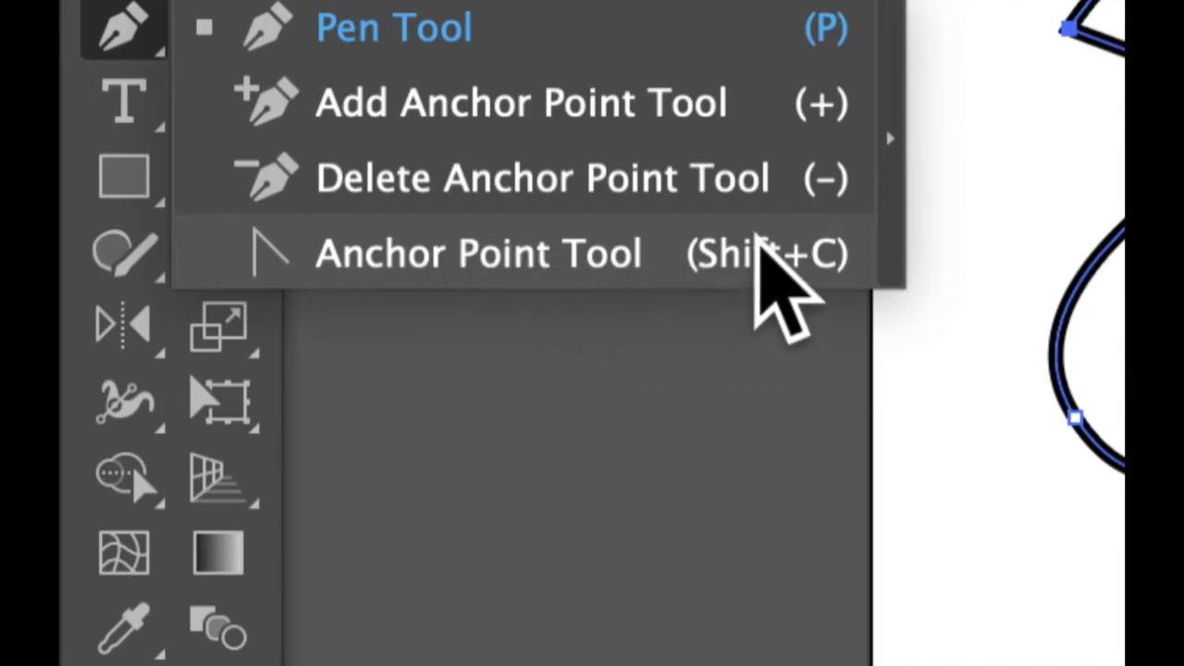
pyautogui.click(502, 257)
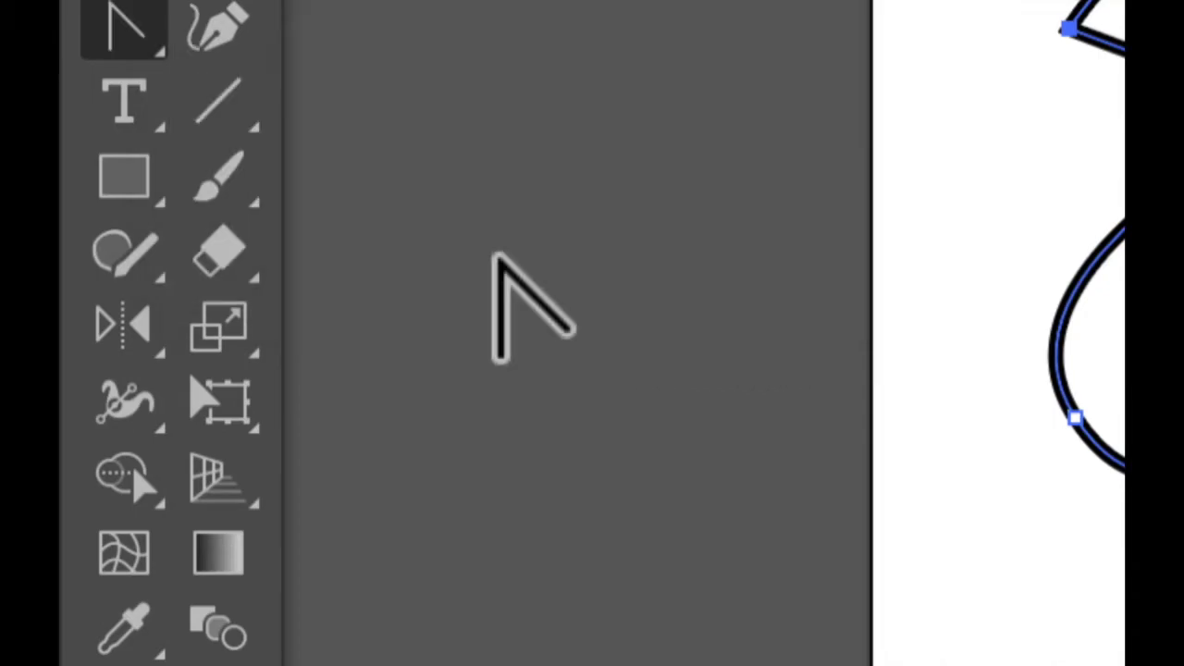
pyautogui.hotkey('ctrl', '-')
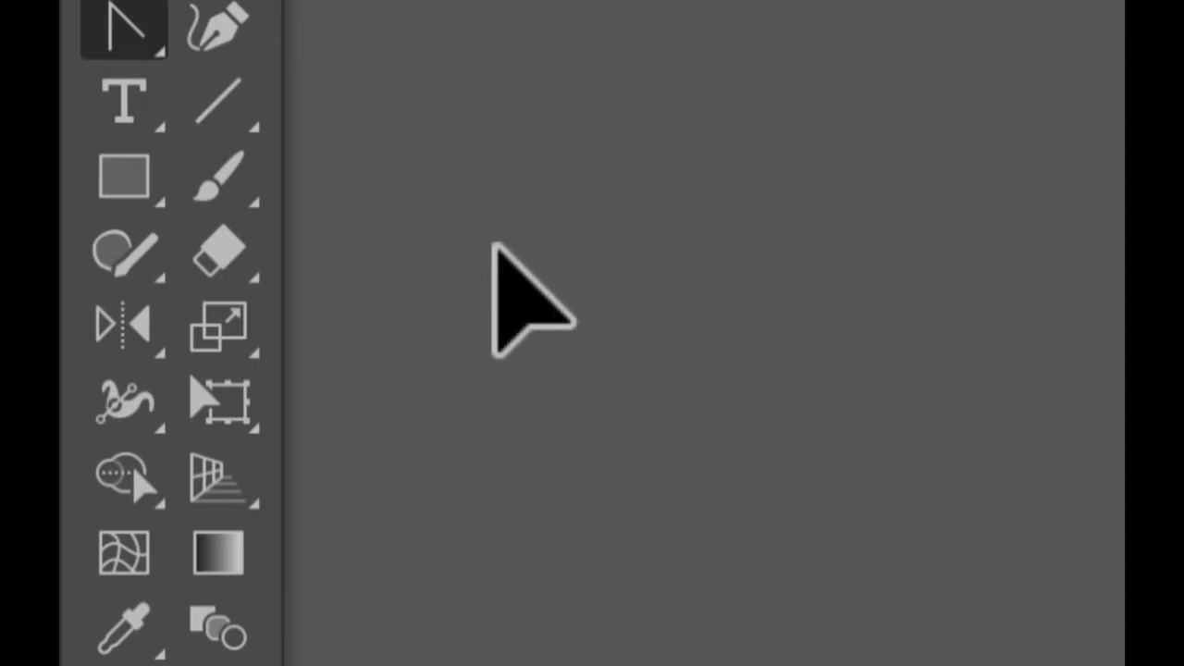
pyautogui.hotkey('ctrl', '=')
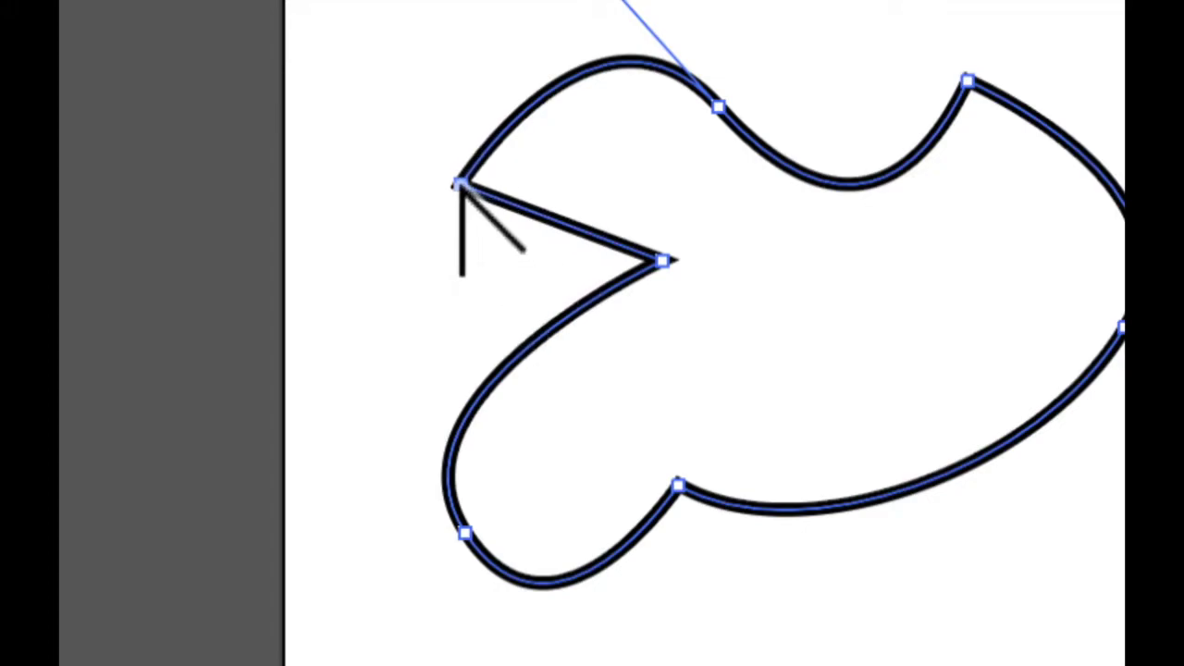
pyautogui.keyDown('ctrl'); pyautogui.click(459, 185); pyautogui.keyUp('ctrl')
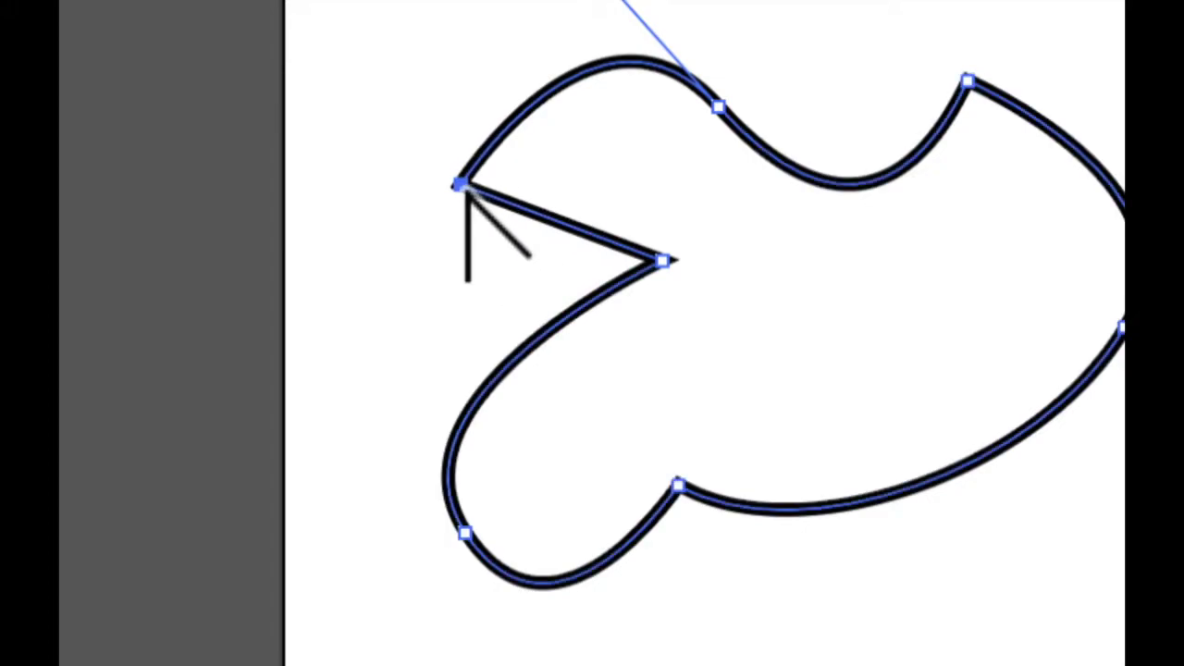
pyautogui.moveTo(461, 186)
pyautogui.mouseDown()
pyautogui.moveTo(468, 220)
pyautogui.moveTo(442, 227)
pyautogui.moveTo(397, 152)
pyautogui.moveTo(439, 74)
pyautogui.moveTo(402, 71)
pyautogui.moveTo(428, 90)
pyautogui.moveTo(416, 55)
pyautogui.mouseUp()
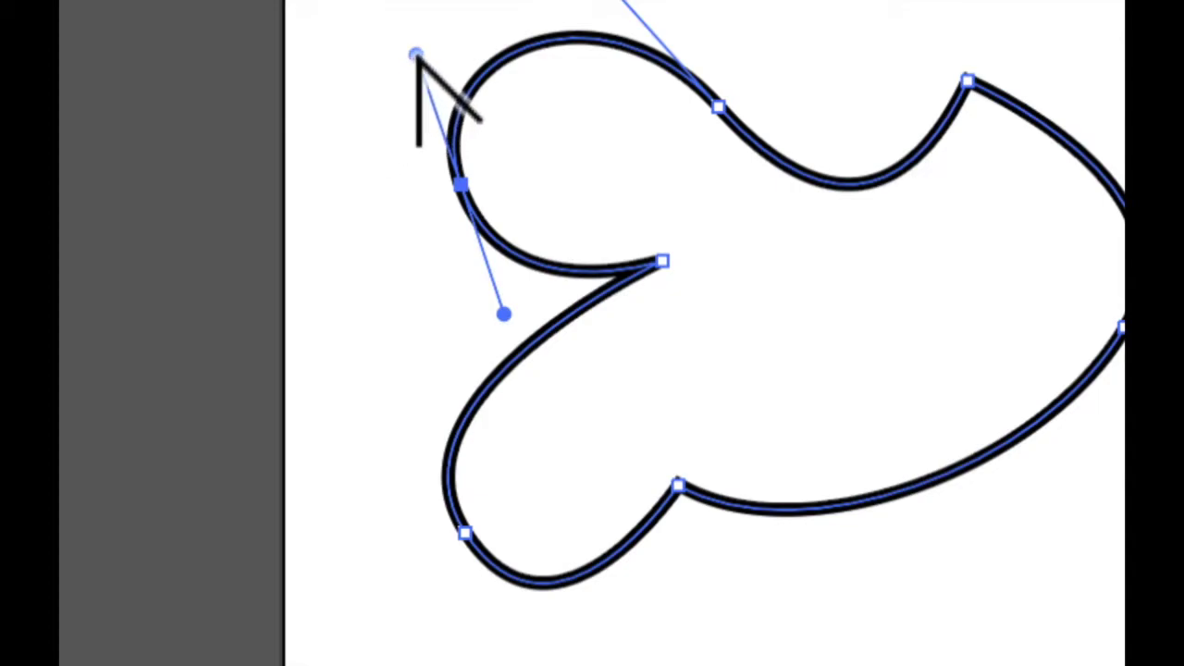
pyautogui.moveTo(415, 54); pyautogui.dragTo(254, 37)
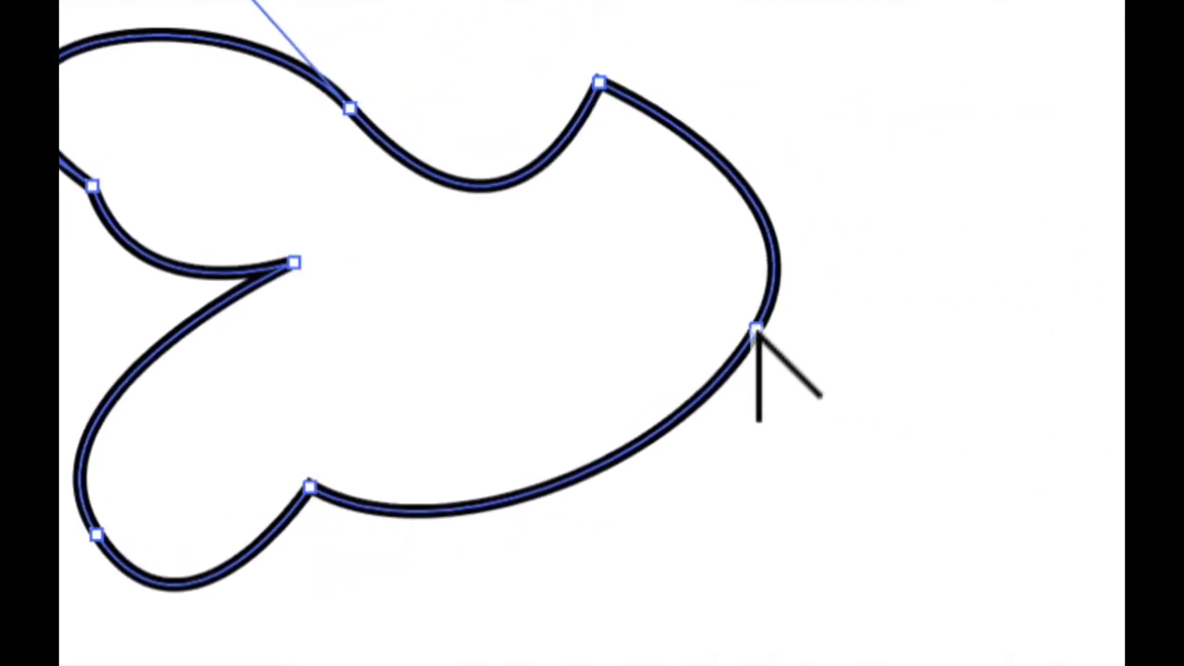
# - Convert the shape's rightmost anchor to a corner, reshape it with independent curve handles, and curve the inner notch anchor into a loop
pyautogui.click(756, 330)
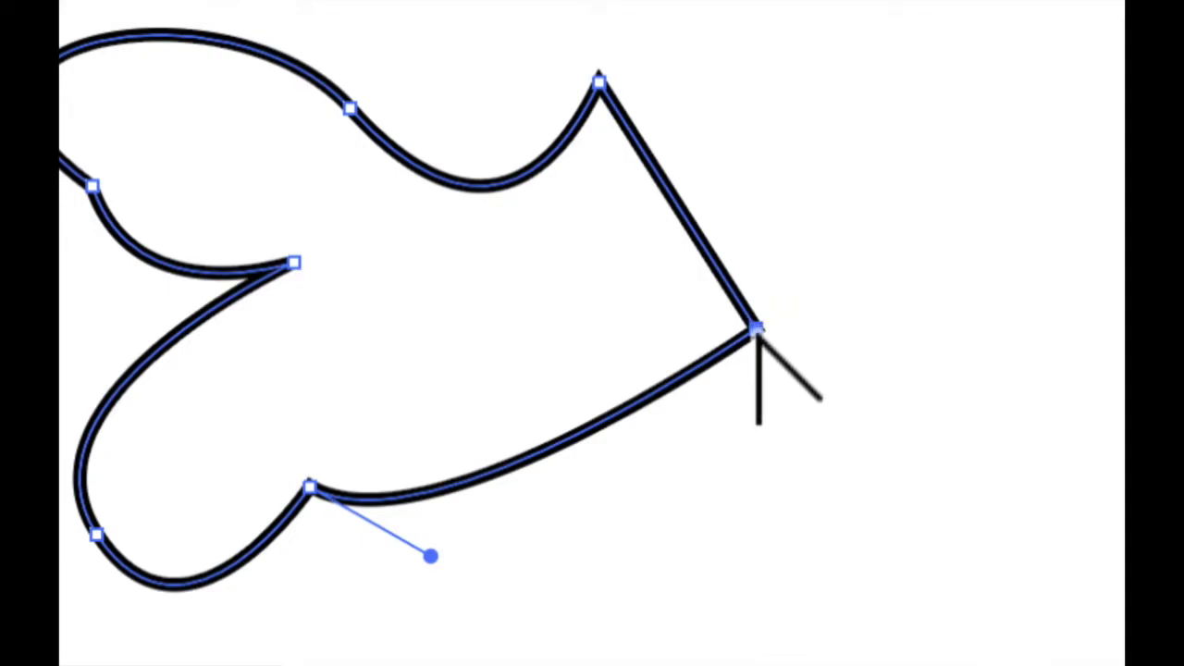
pyautogui.moveTo(755, 331); pyautogui.dragTo(730, 504)
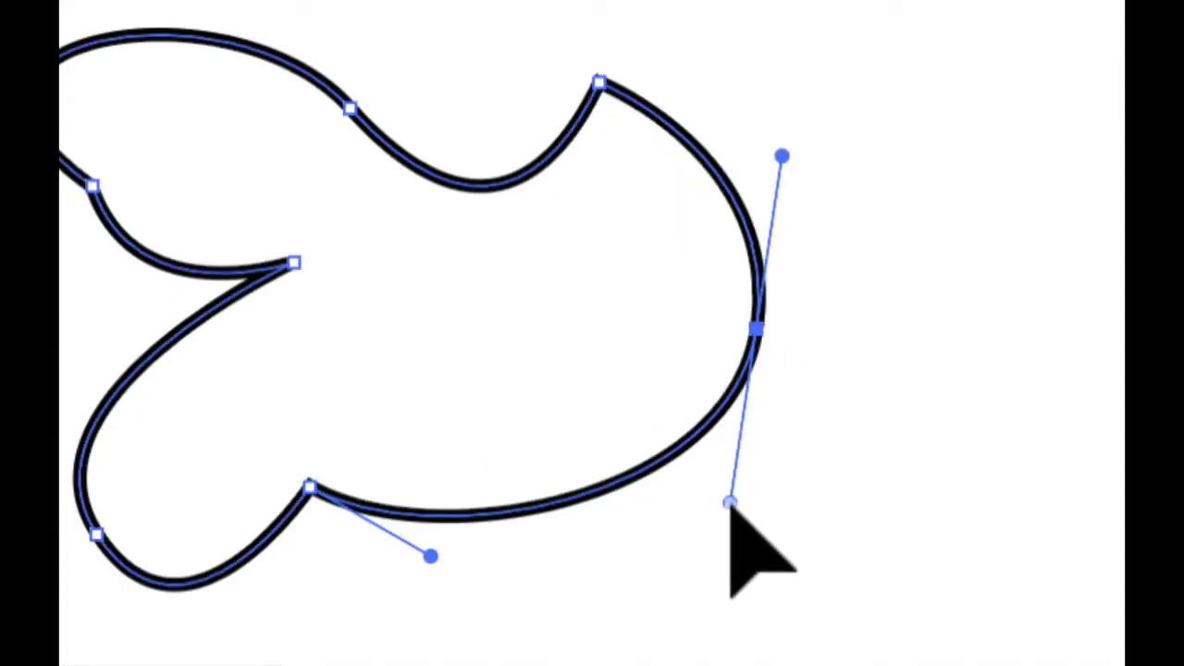
pyautogui.click(757, 330)
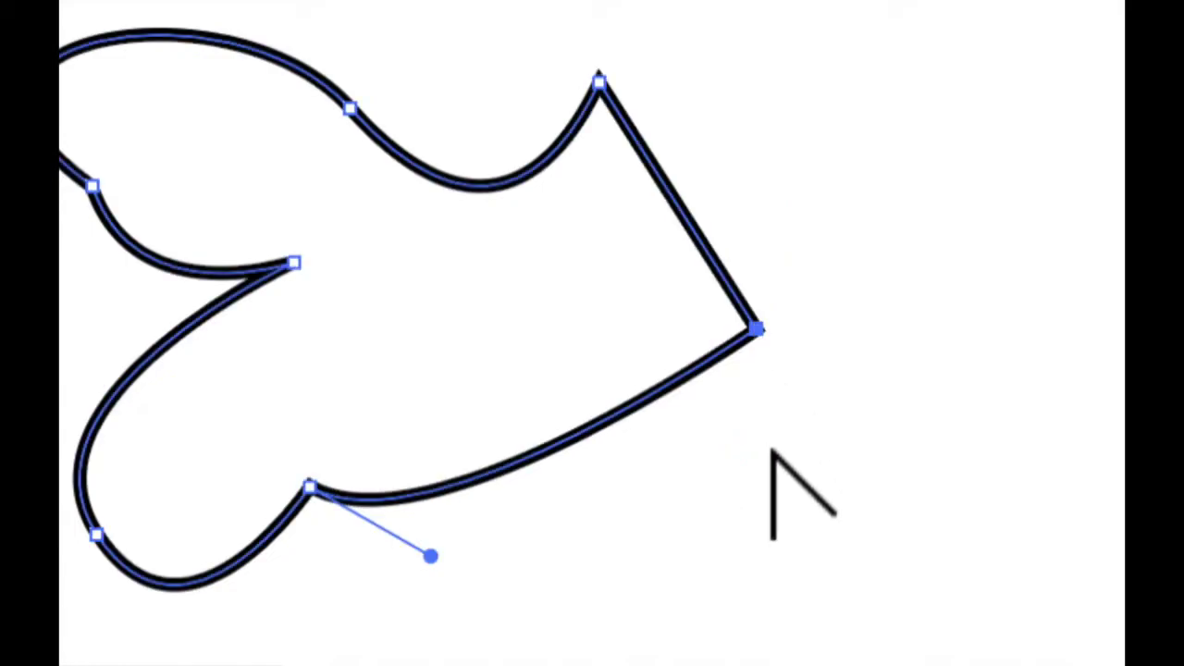
pyautogui.moveTo(756, 329); pyautogui.dragTo(909, 505)
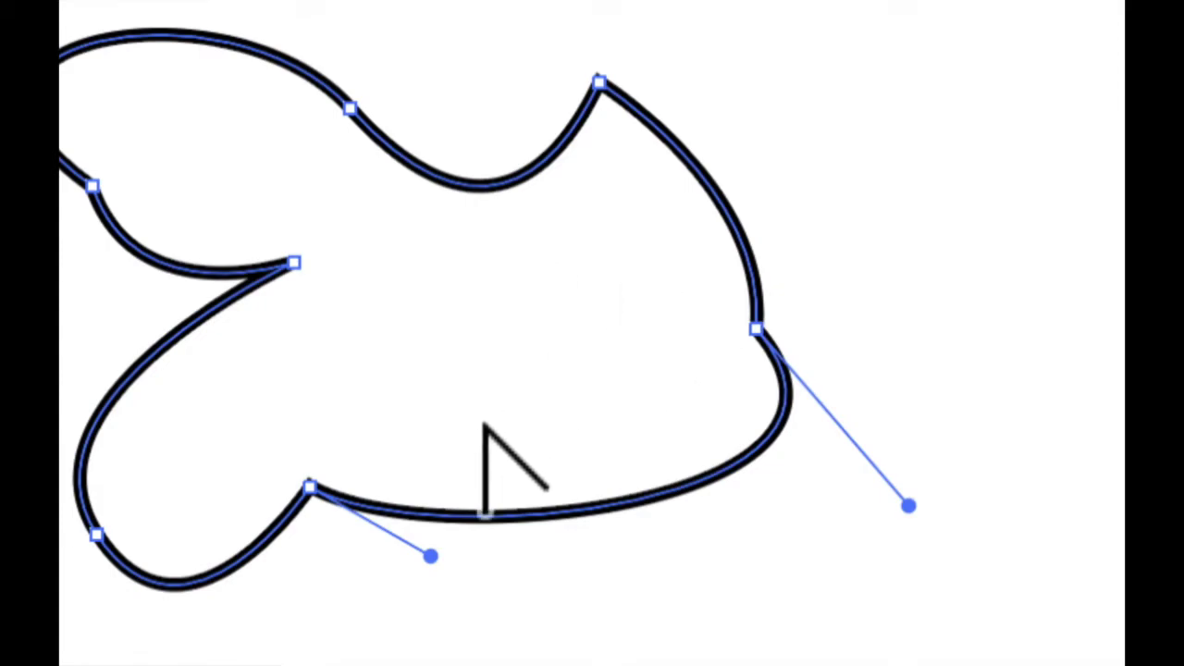
pyautogui.moveTo(295, 263)
pyautogui.mouseDown()
pyautogui.moveTo(309, 293)
pyautogui.moveTo(261, 181)
pyautogui.moveTo(285, 198)
pyautogui.moveTo(240, 180)
pyautogui.moveTo(291, 211)
pyautogui.moveTo(326, 258)
pyautogui.moveTo(320, 299)
pyautogui.moveTo(338, 344)
pyautogui.moveTo(343, 424)
pyautogui.mouseUp()
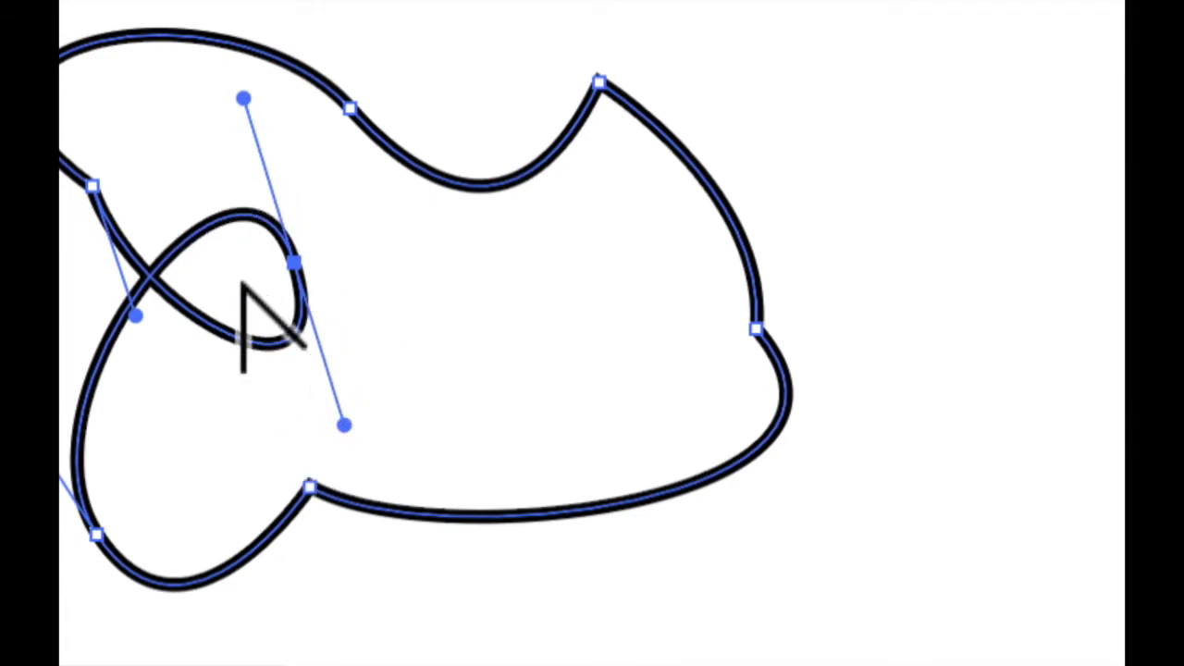
# - Fill the freeform shape with the golden yellow colour E0AF34
pyautogui.scroll(-1, 231, 266)
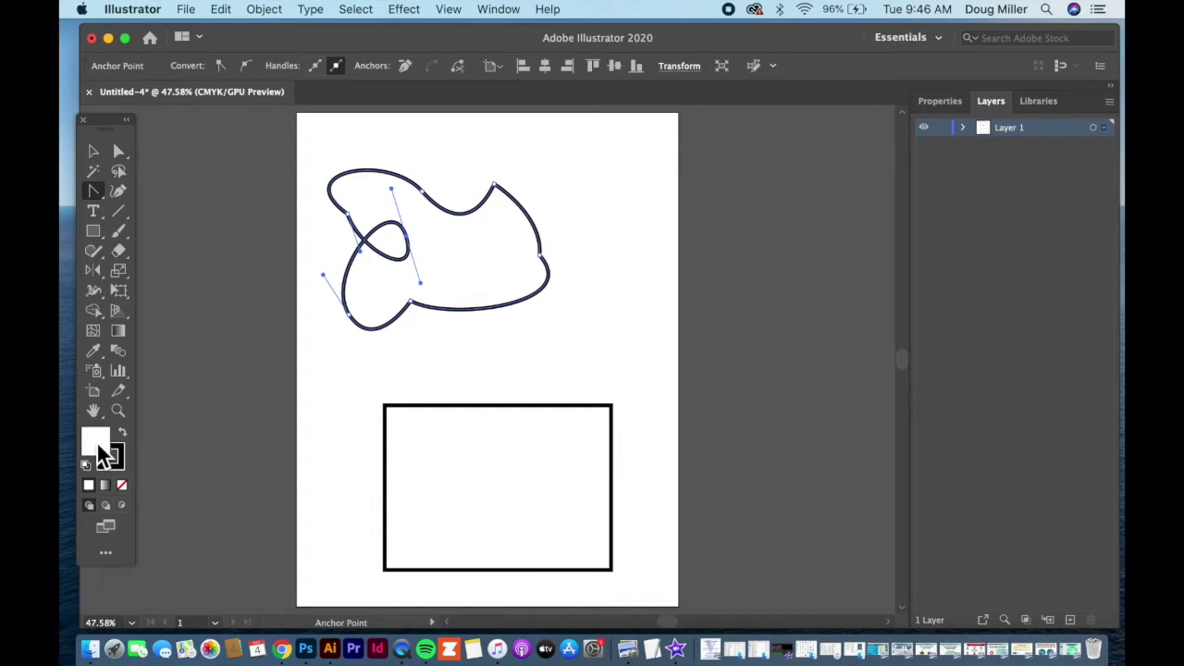
pyautogui.doubleClick(97, 443)
pyautogui.click(846, 359)
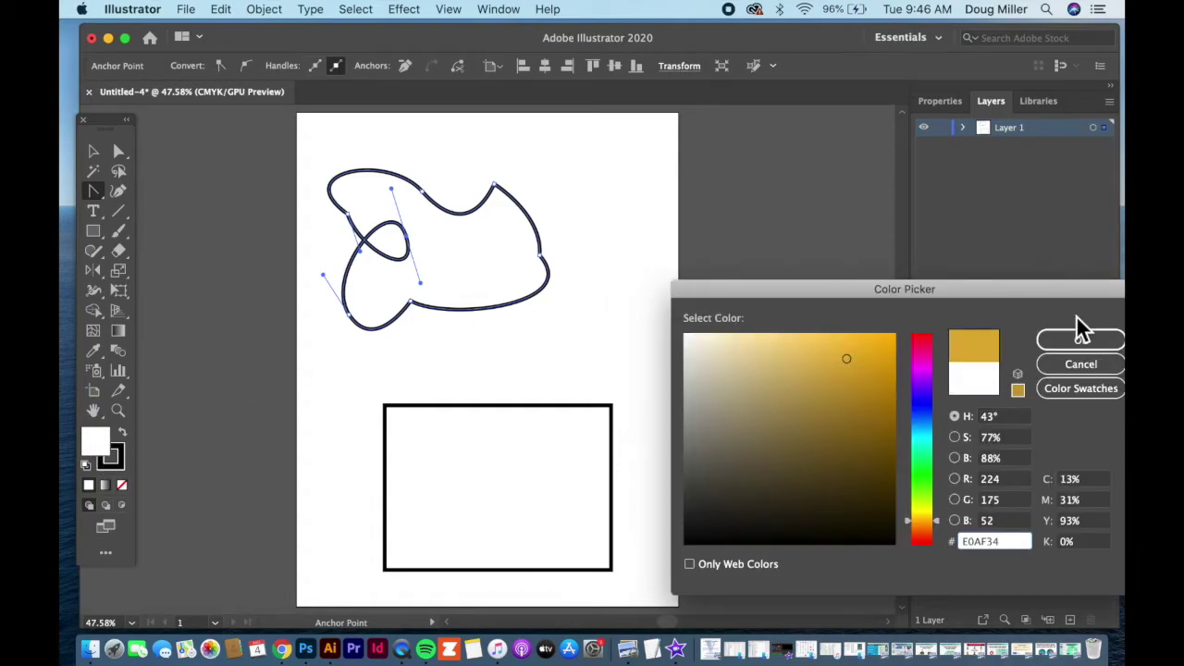
pyautogui.click(1080, 343)
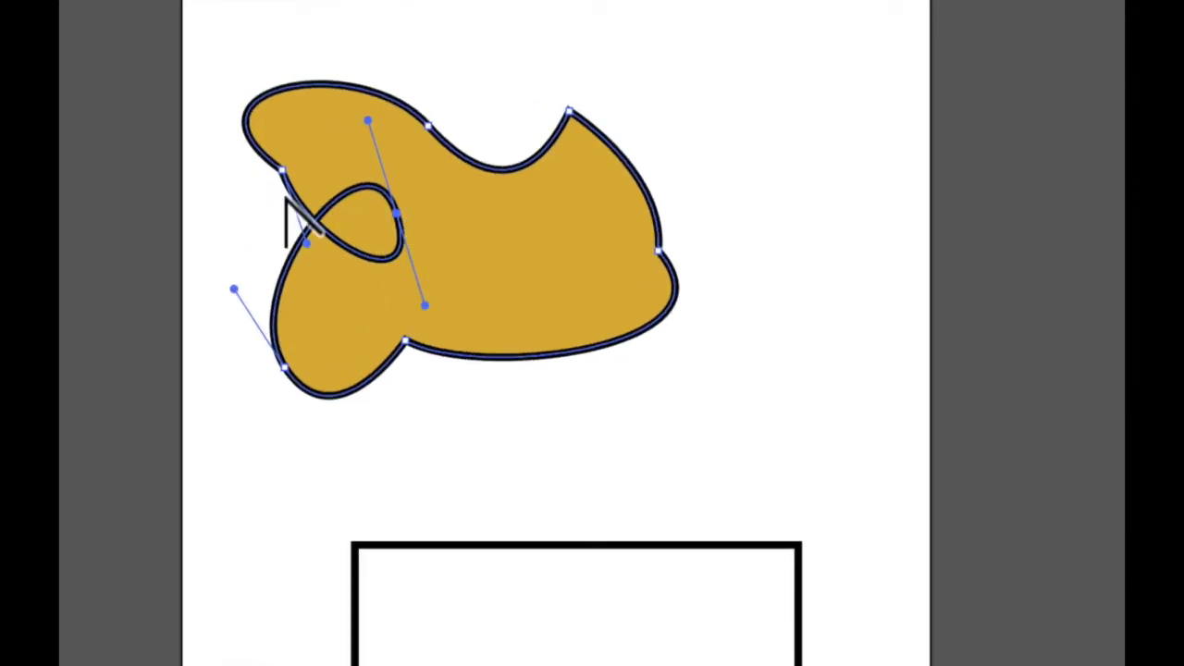
# - Rework the handles of the notch anchor to remove the loop and form a smooth, open, rounded notch
pyautogui.moveTo(398, 228); pyautogui.dragTo(374, 310)
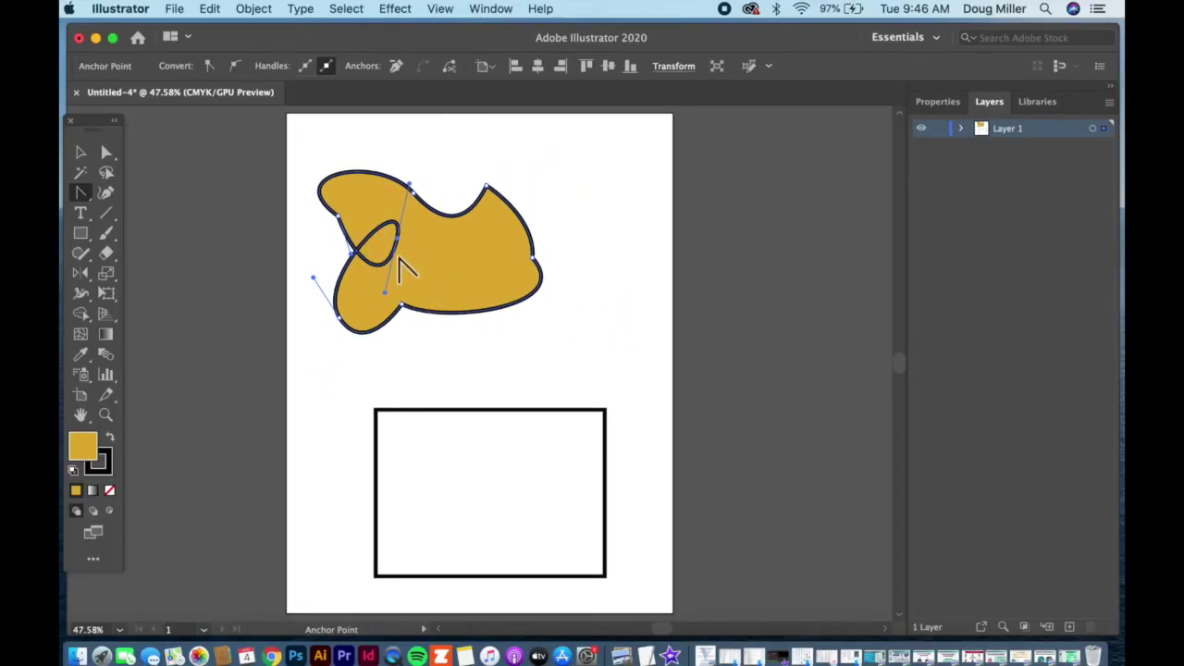
pyautogui.moveTo(384, 293); pyautogui.dragTo(403, 287)
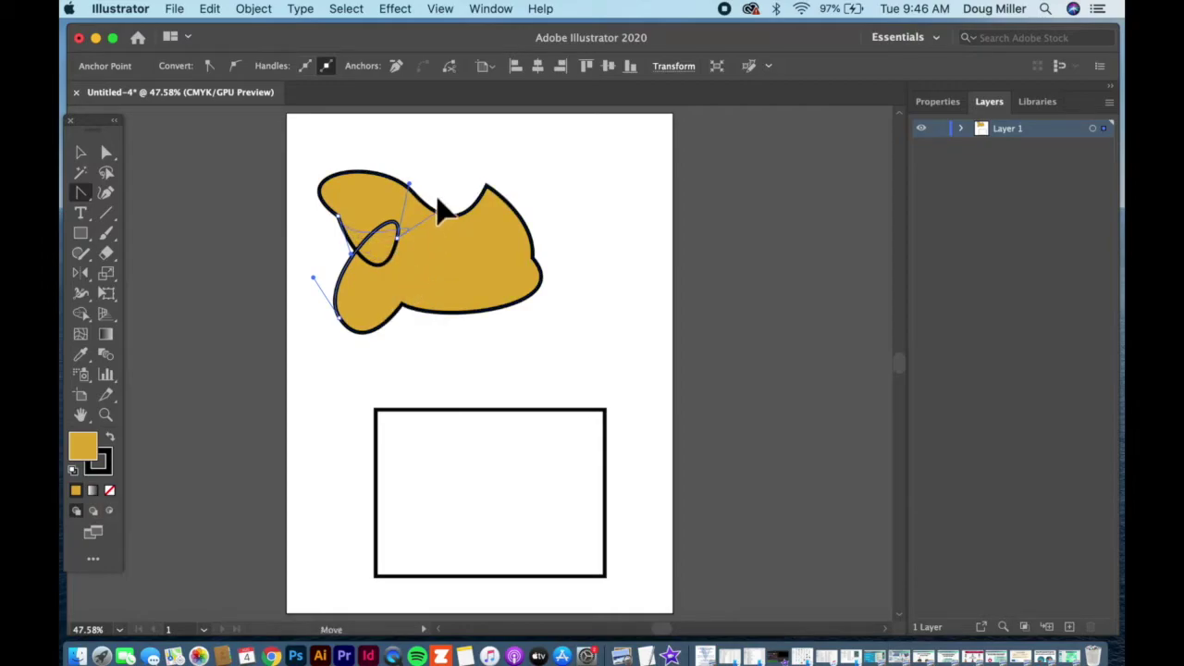
pyautogui.moveTo(360, 190); pyautogui.dragTo(359, 189)
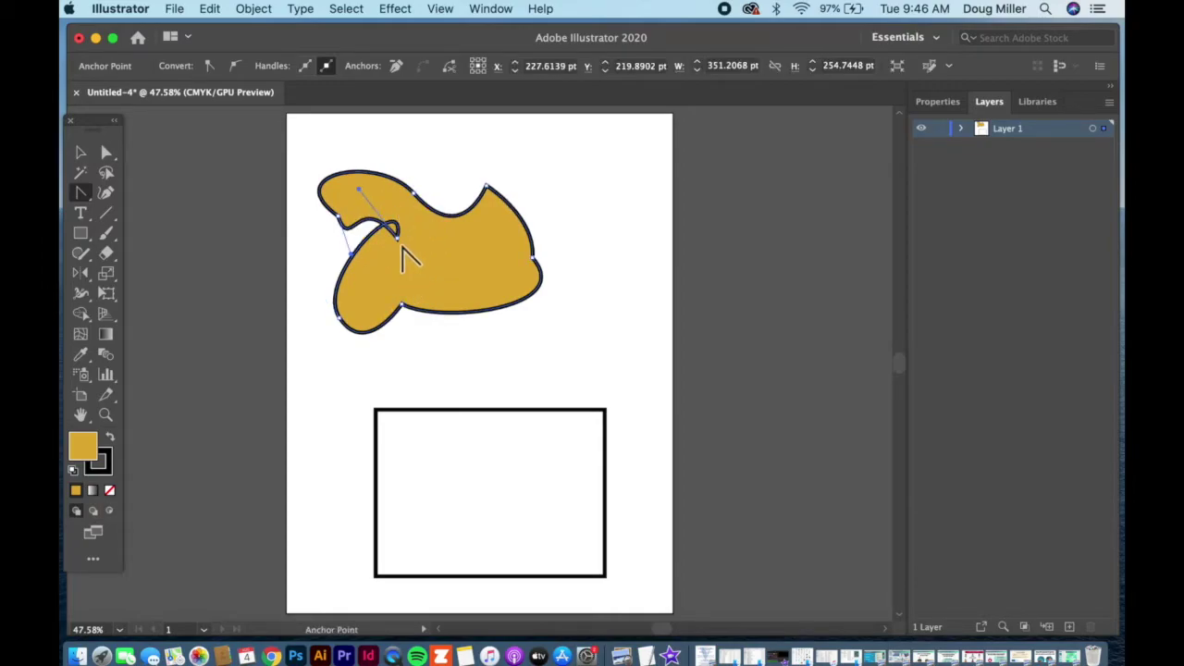
pyautogui.moveTo(396, 239)
pyautogui.mouseDown()
pyautogui.moveTo(399, 275)
pyautogui.moveTo(400, 258)
pyautogui.mouseUp()
pyautogui.click(397, 239)
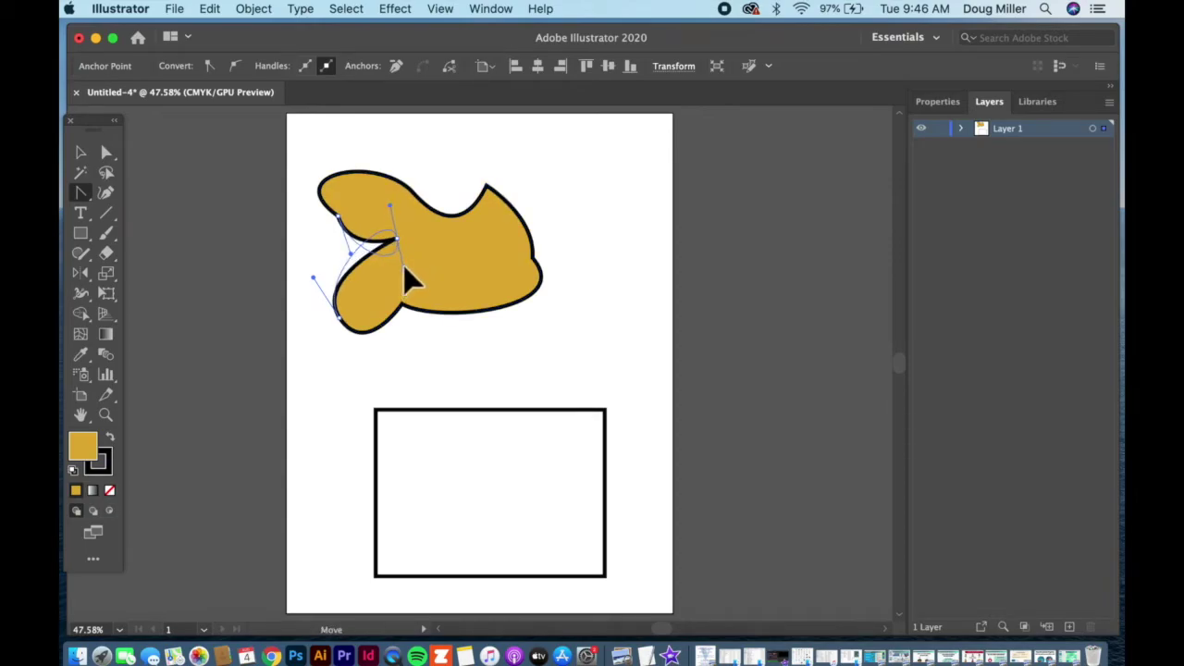
pyautogui.moveTo(393, 197); pyautogui.dragTo(393, 196)
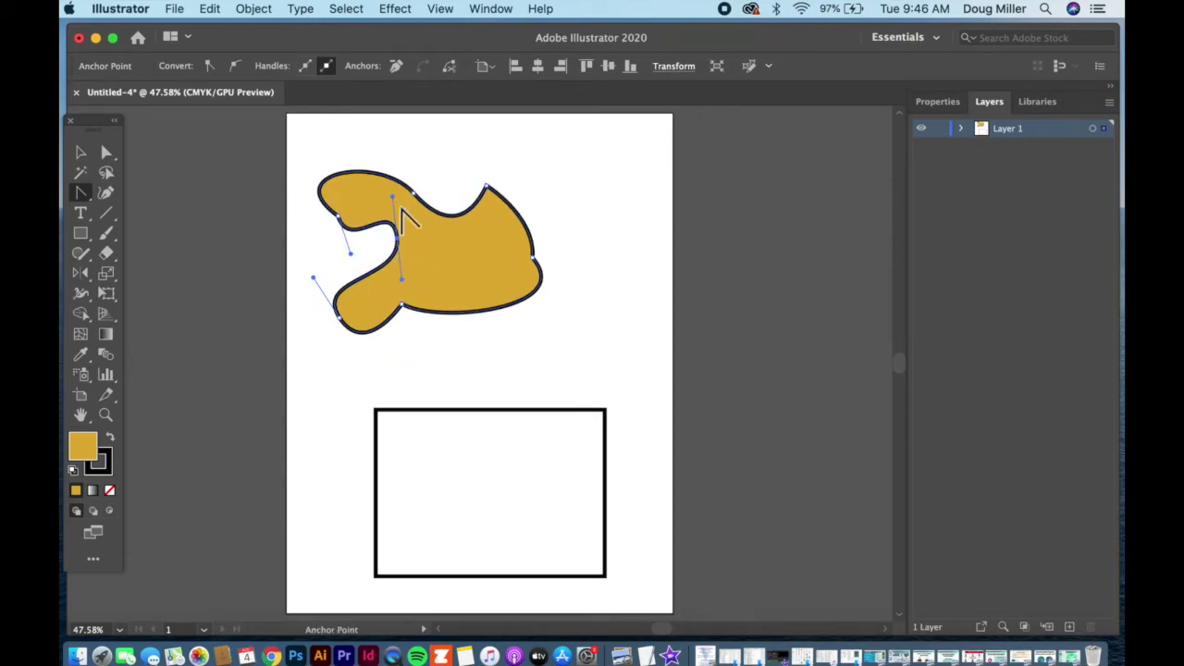
# - Move the yellow shape across the artboard's right edge and shift the rectangle up and left on the artboard
pyautogui.click(81, 154)
pyautogui.moveTo(460, 275); pyautogui.dragTo(721, 261)
pyautogui.moveTo(513, 469); pyautogui.dragTo(490, 458)
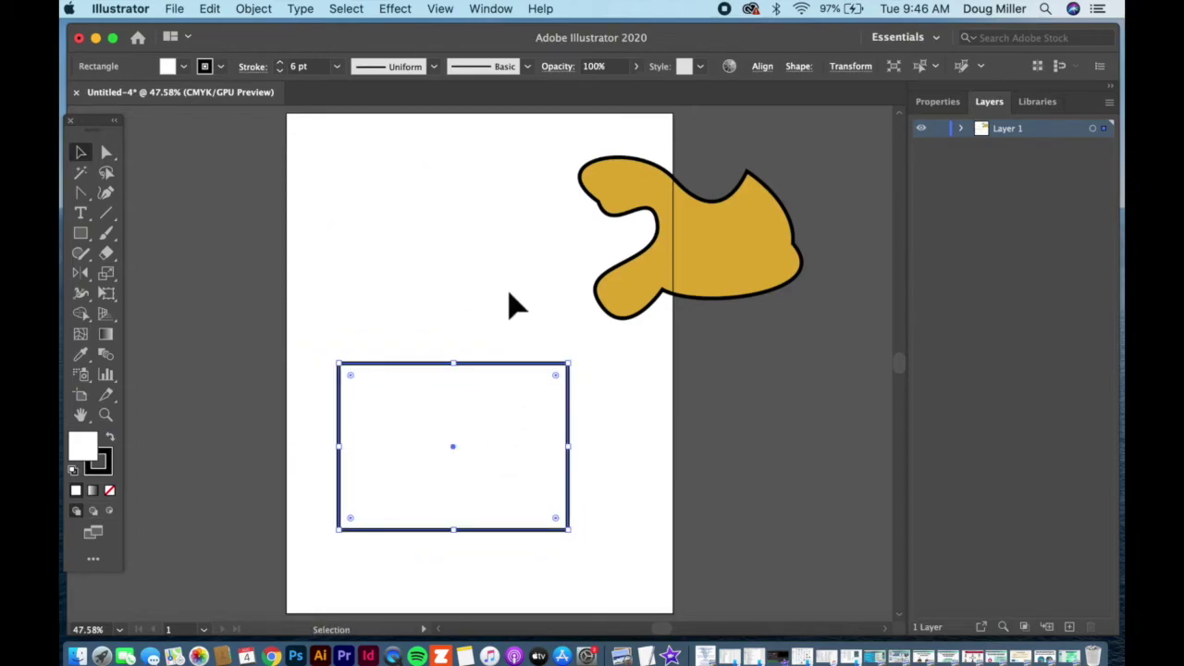
pyautogui.moveTo(411, 479); pyautogui.dragTo(396, 442)
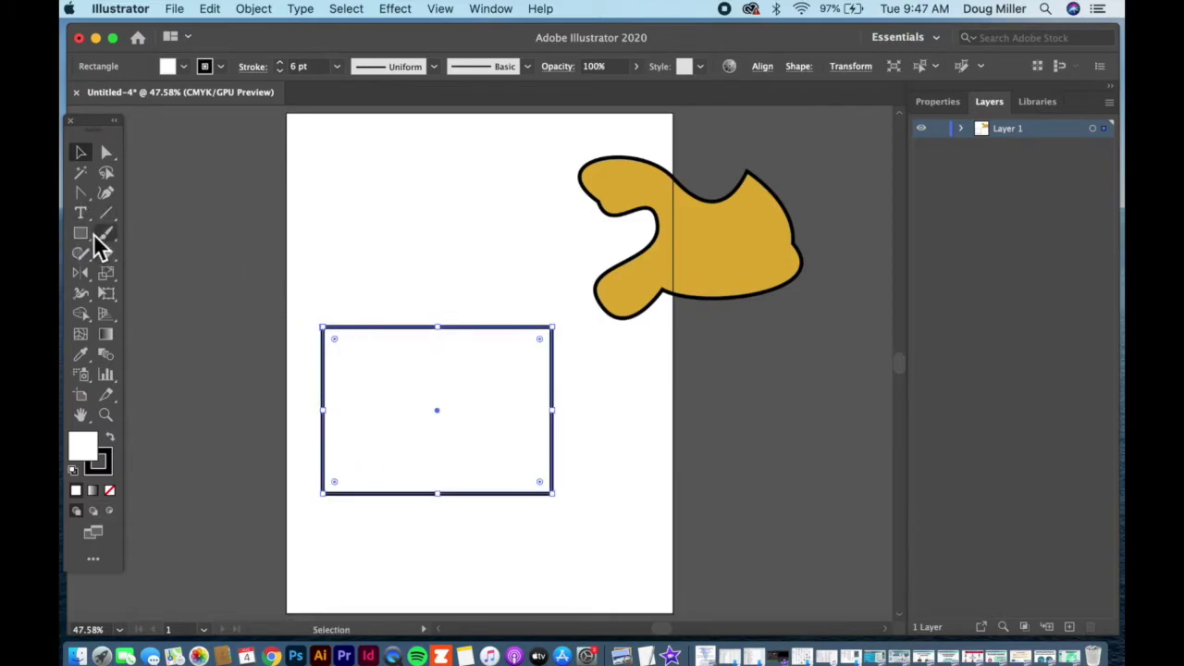
# - Curve all four rectangle corners outward with the Anchor Point tool and move the rounded shape across the artboard's left edge
pyautogui.click(81, 195)
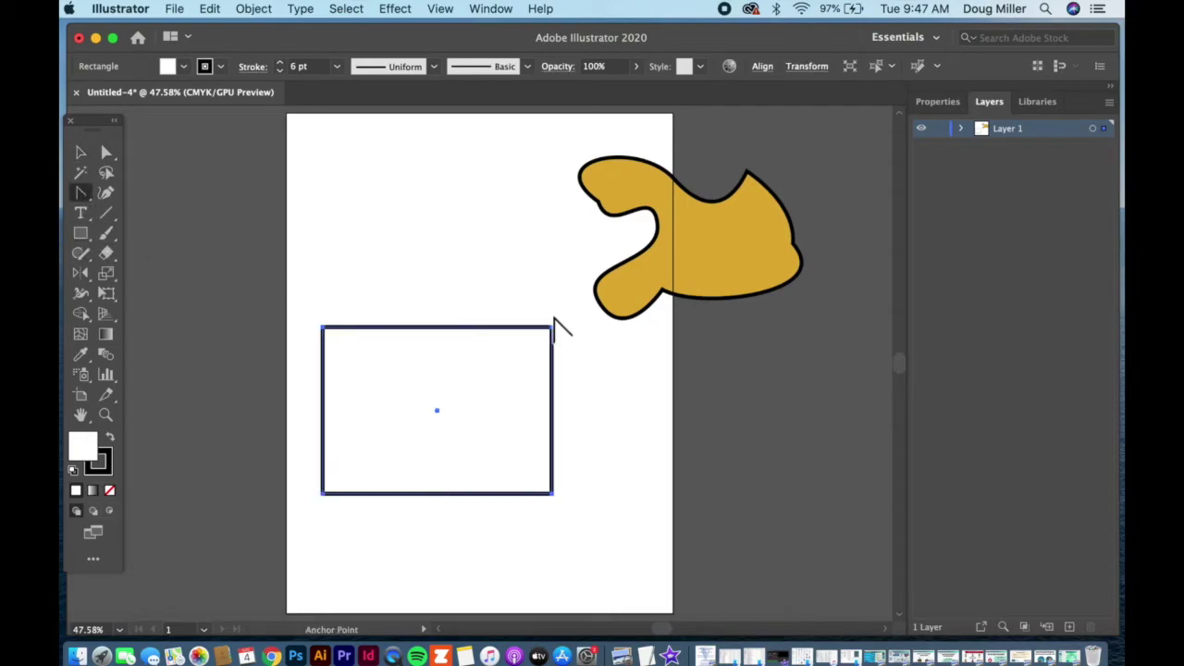
pyautogui.moveTo(555, 332); pyautogui.dragTo(589, 373)
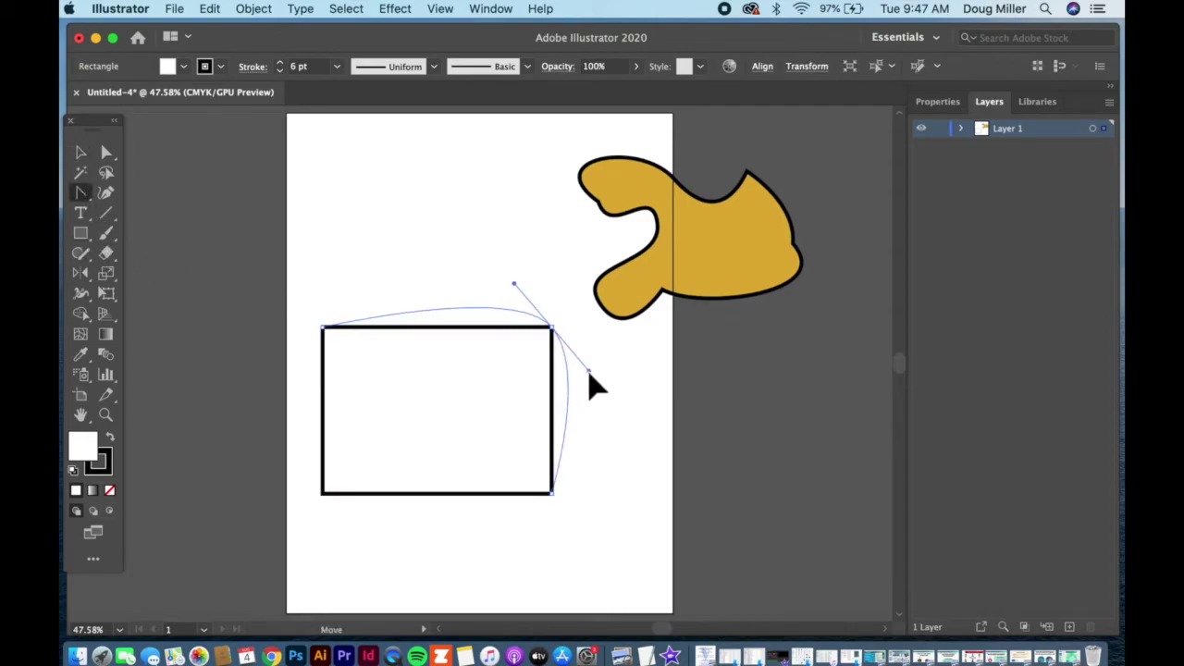
pyautogui.moveTo(323, 327); pyautogui.dragTo(372, 264)
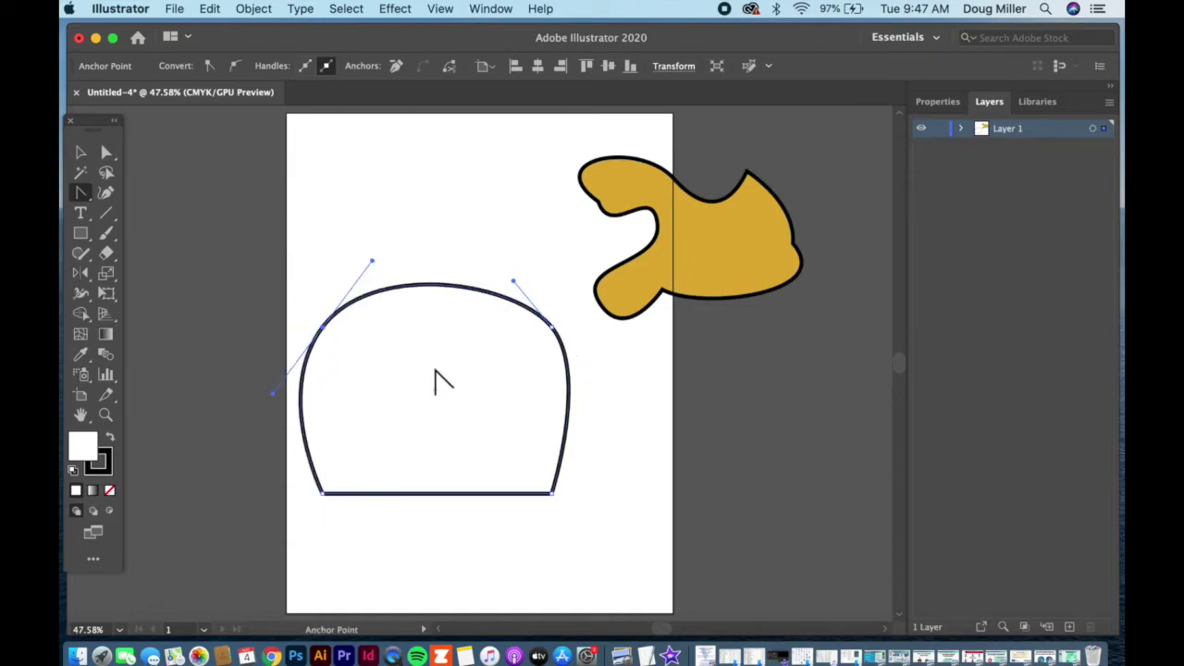
pyautogui.moveTo(323, 496); pyautogui.dragTo(283, 452)
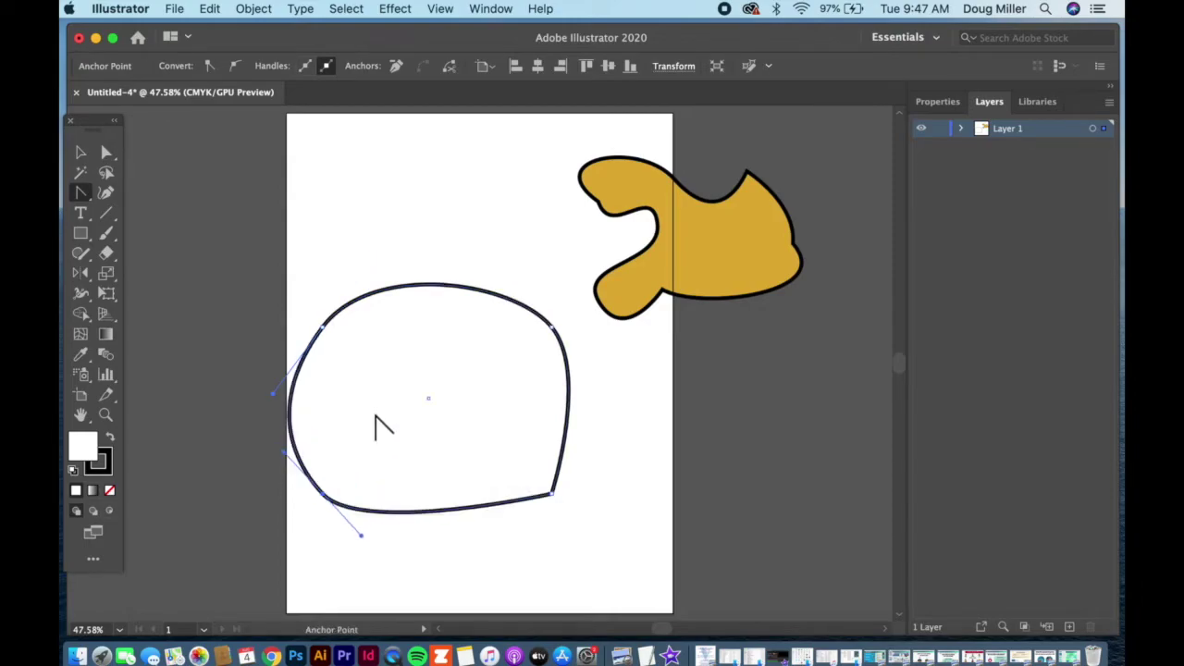
pyautogui.moveTo(553, 497); pyautogui.dragTo(555, 446)
pyautogui.moveTo(511, 504); pyautogui.dragTo(511, 538)
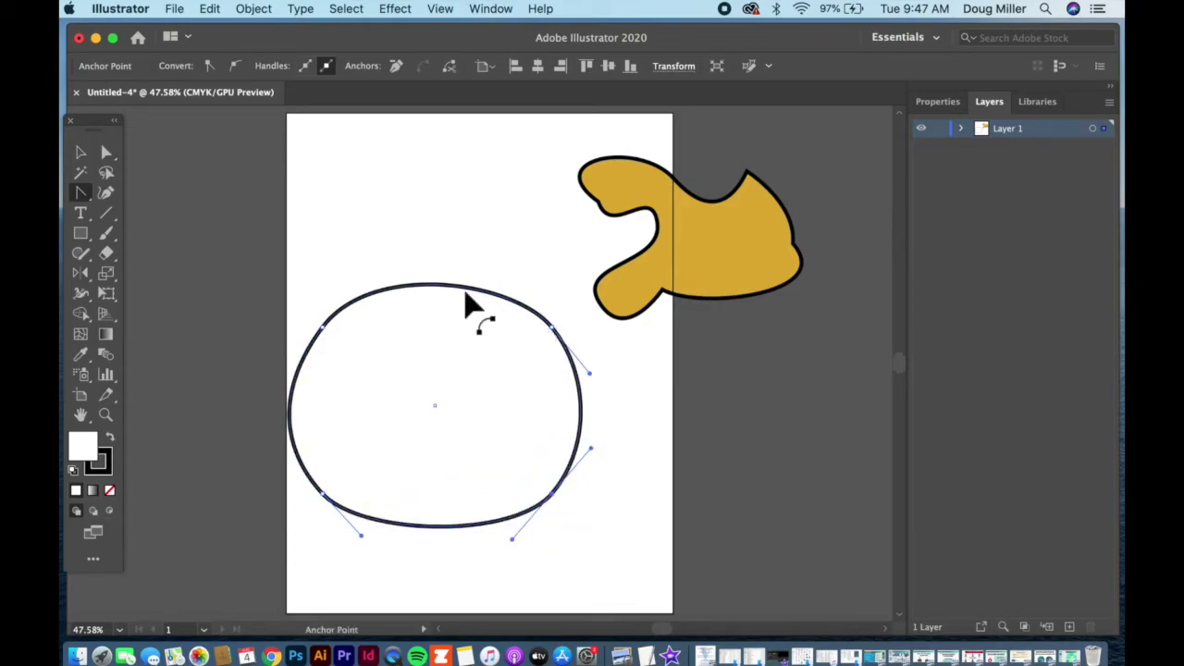
pyautogui.click(80, 152)
pyautogui.moveTo(393, 411); pyautogui.dragTo(309, 378)
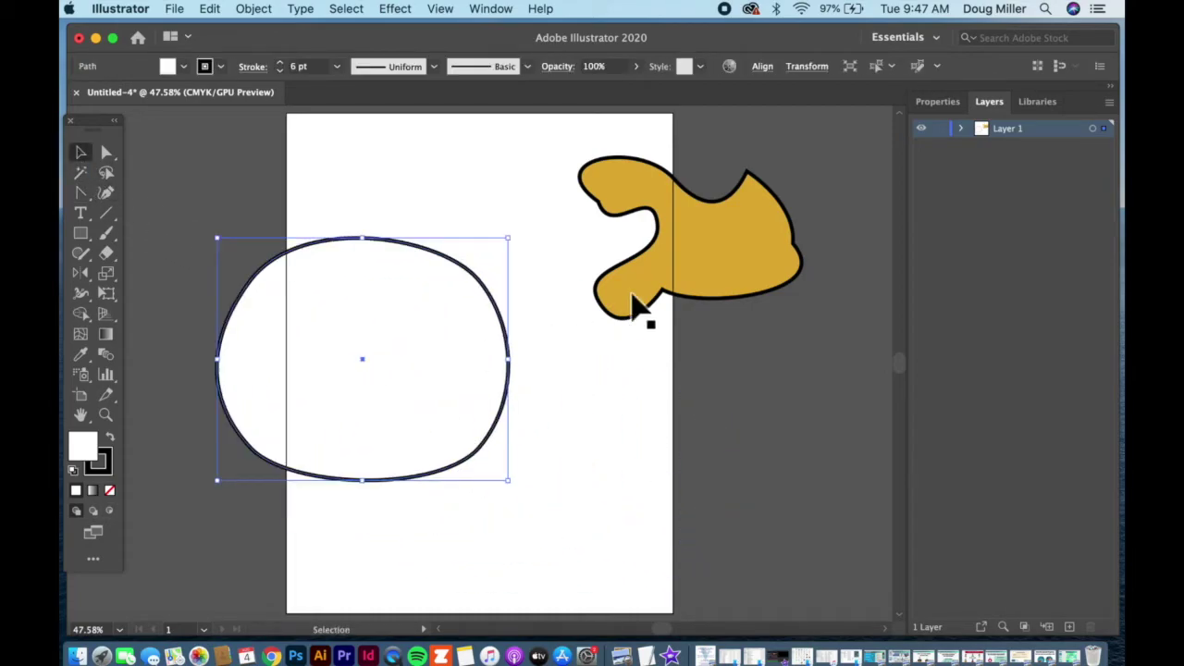
# - Gather the rounded shape and yellow shape across the artboard's right edge, and draw a golden yellow circle about 356 pt wide on the artboard
pyautogui.moveTo(717, 269); pyautogui.dragTo(757, 280)
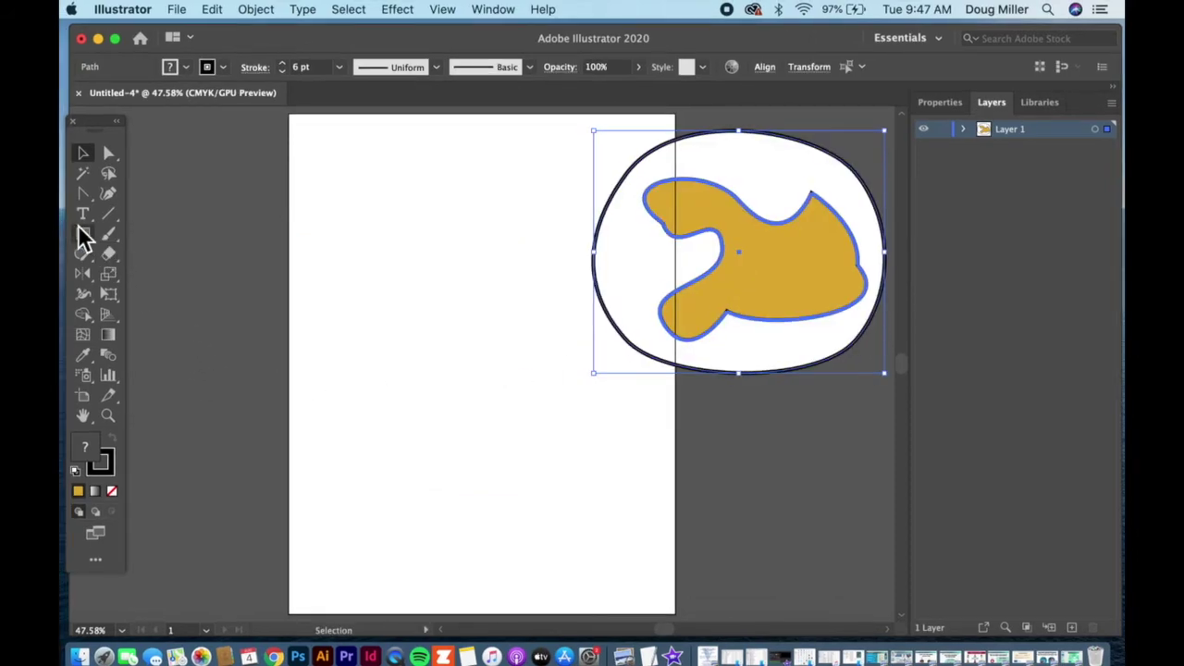
pyautogui.click(79, 233)
pyautogui.click(153, 274)
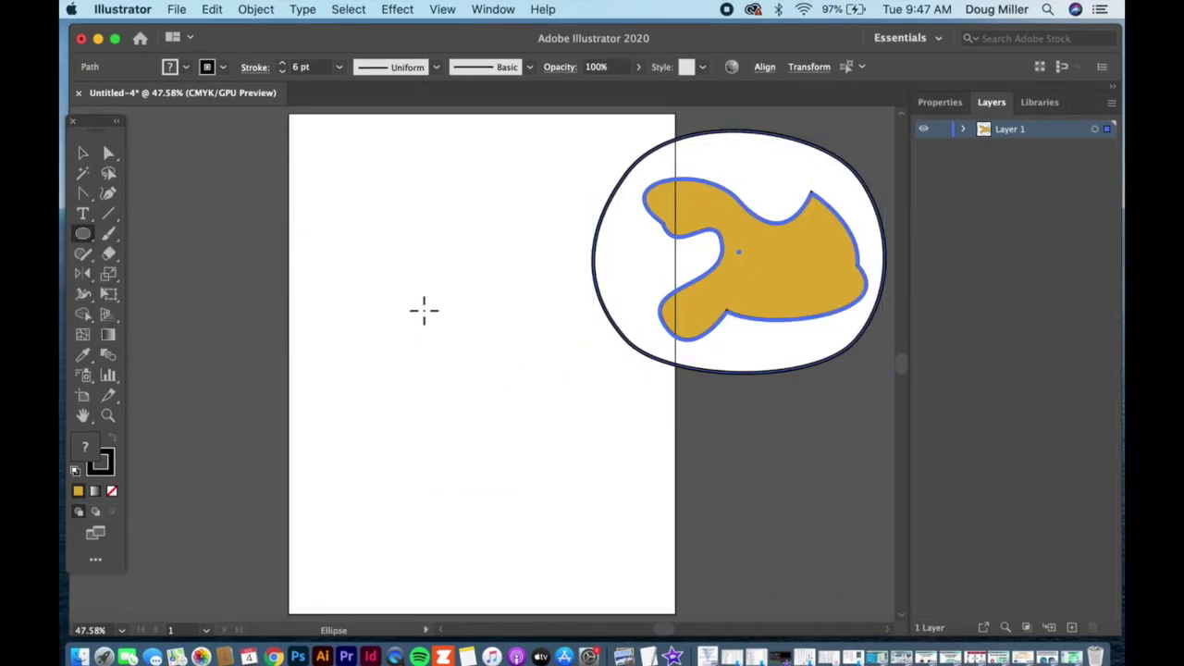
pyautogui.moveTo(354, 254); pyautogui.dragTo(545, 479)
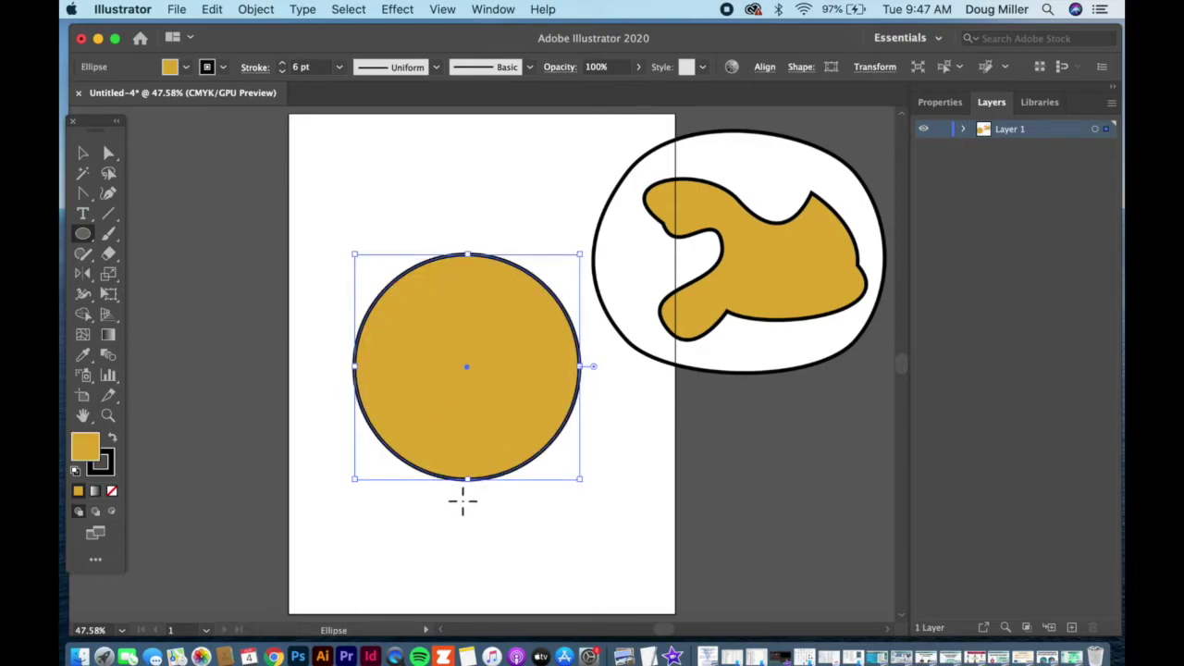
# - Reshape the circle's top anchor with the Anchor Point tool into a V-shaped notch, with both handles angled upward and outward
pyautogui.click(82, 194)
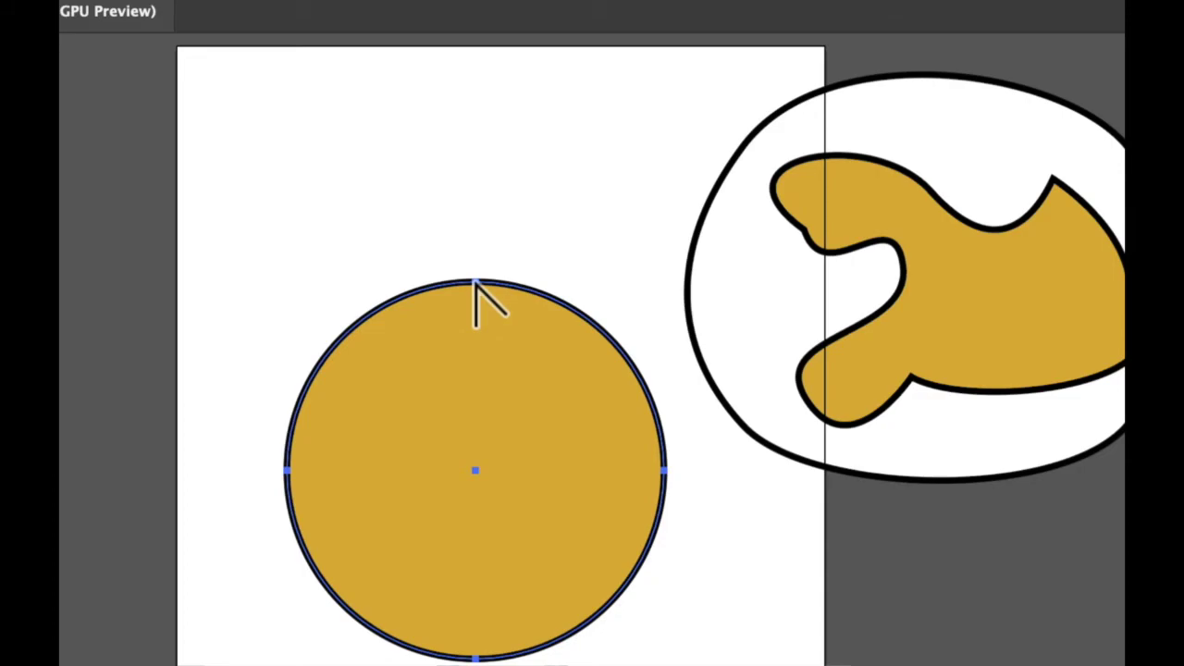
pyautogui.moveTo(473, 283); pyautogui.dragTo(546, 360)
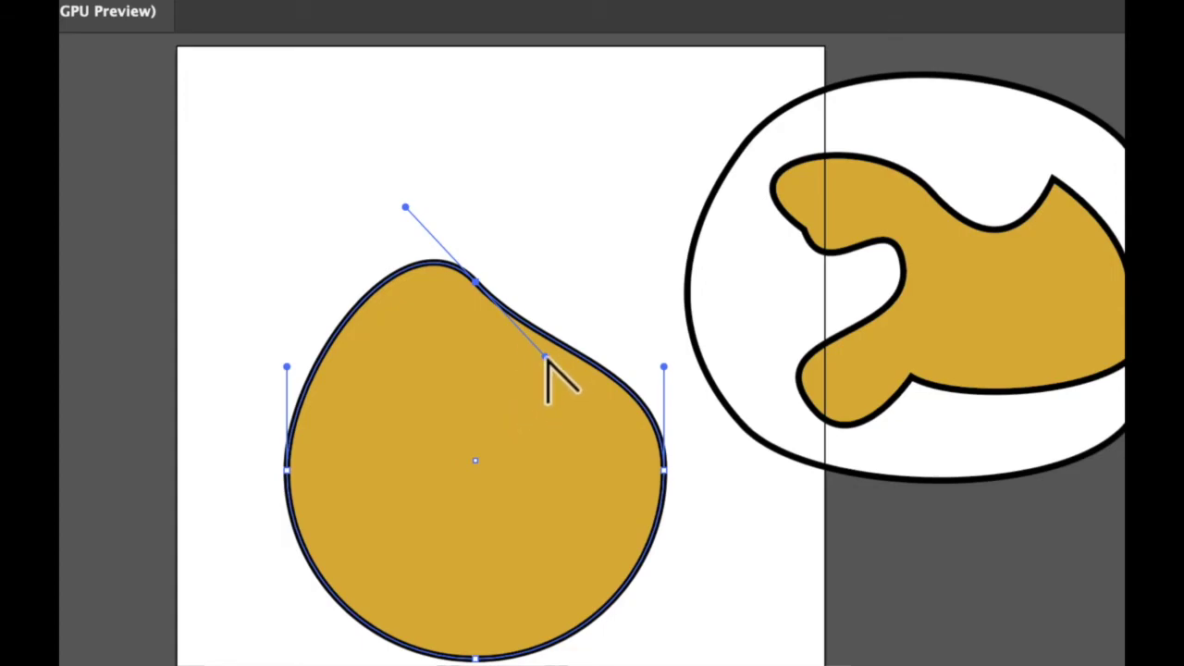
pyautogui.moveTo(545, 358); pyautogui.dragTo(550, 207)
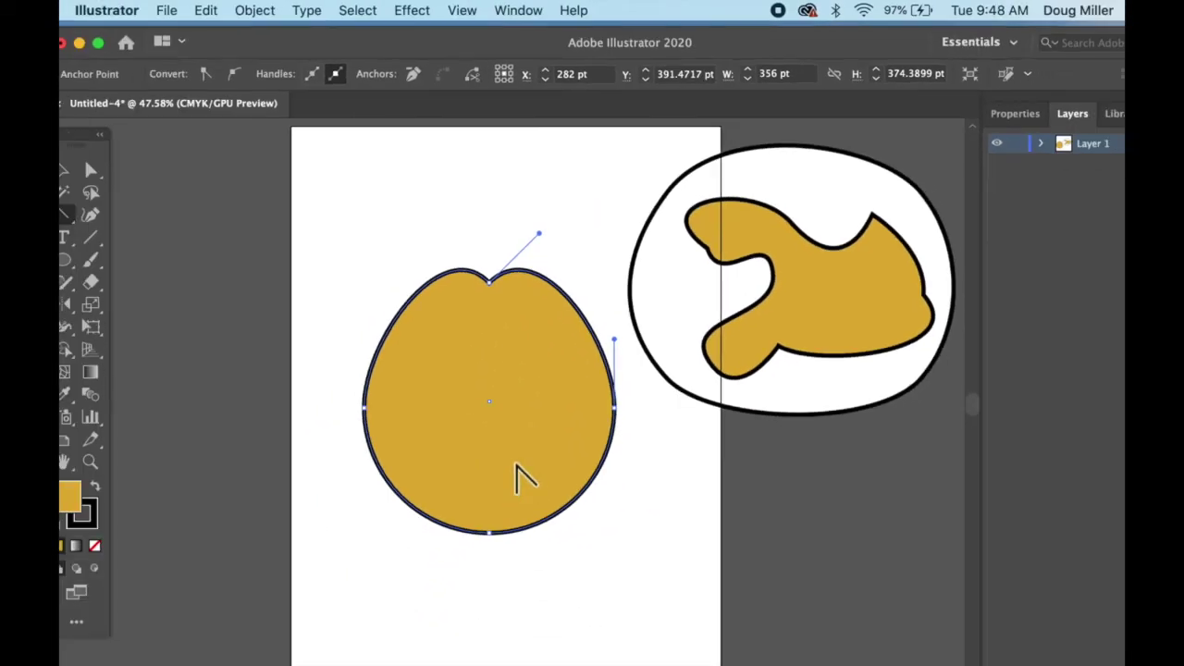
# - Select the circle's two side anchors together with the Direct Selection tool and raise them to form the heart's upper lobes
pyautogui.click(91, 172)
pyautogui.click(314, 418)
pyautogui.moveTo(319, 389); pyautogui.dragTo(639, 451)
pyautogui.click(341, 512)
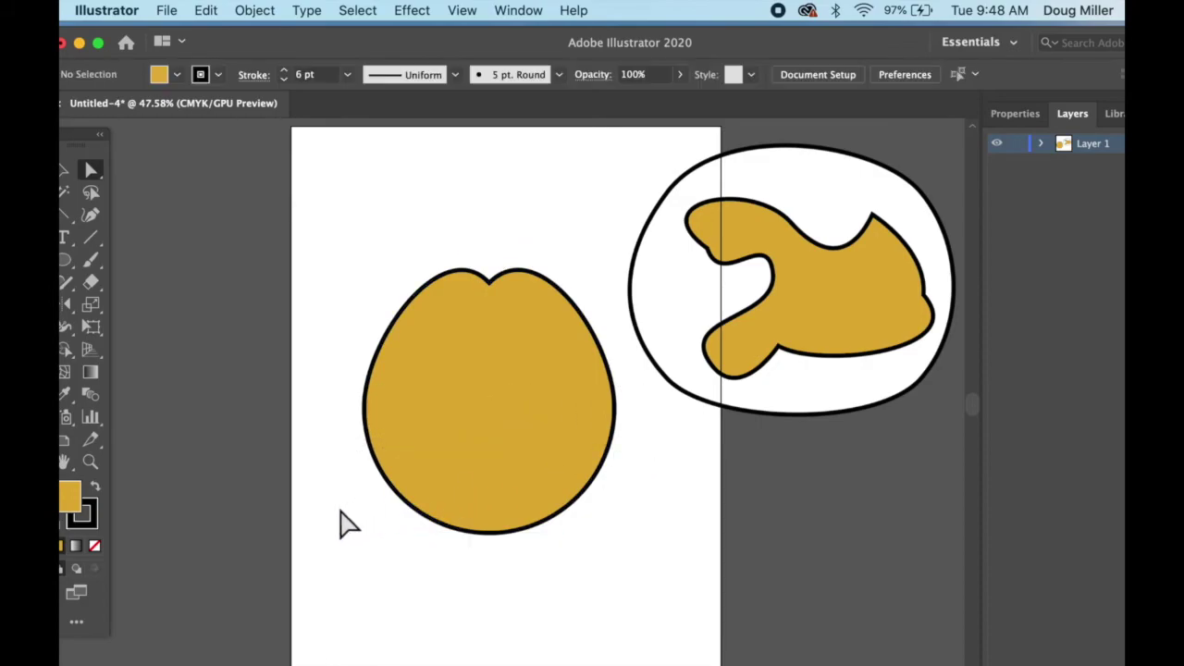
pyautogui.moveTo(321, 380); pyautogui.dragTo(623, 416)
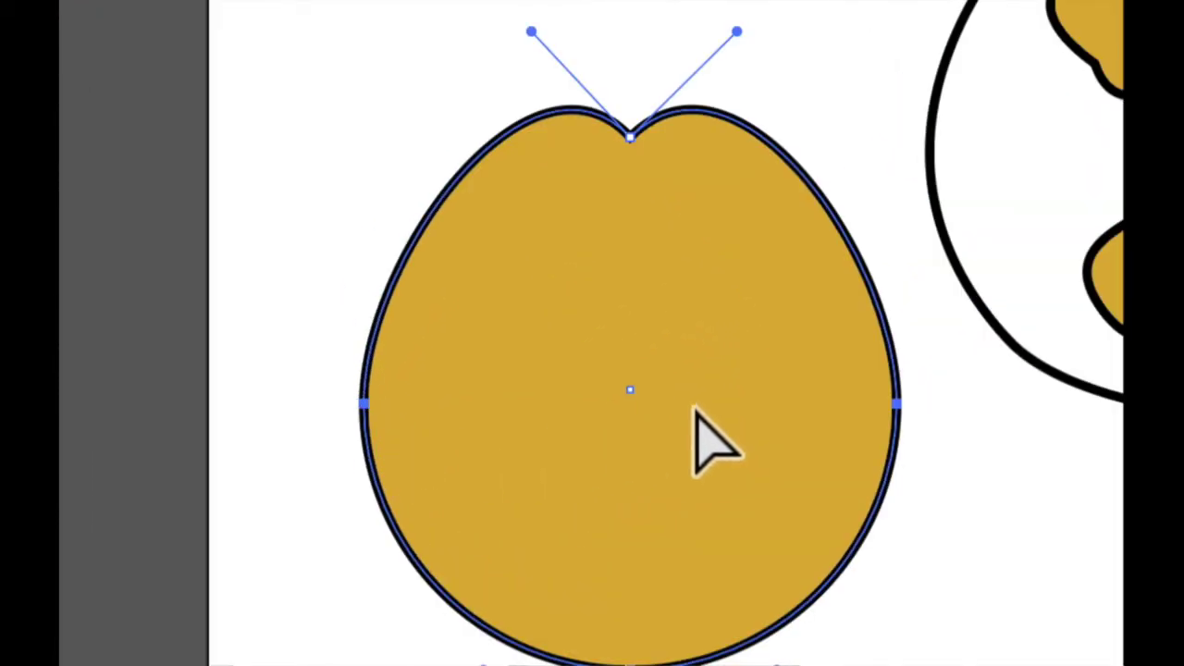
pyautogui.scroll(-4, 639, 370)
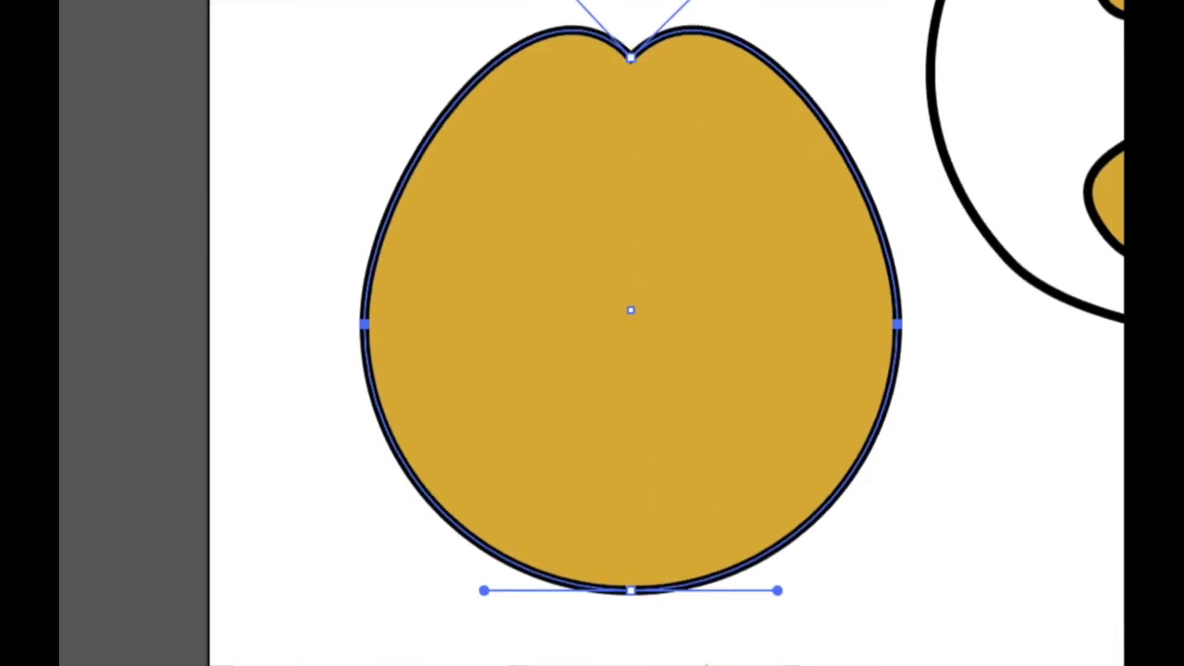
pyautogui.moveTo(363, 227); pyautogui.dragTo(343, 105)
pyautogui.scroll(10, 343, 105)
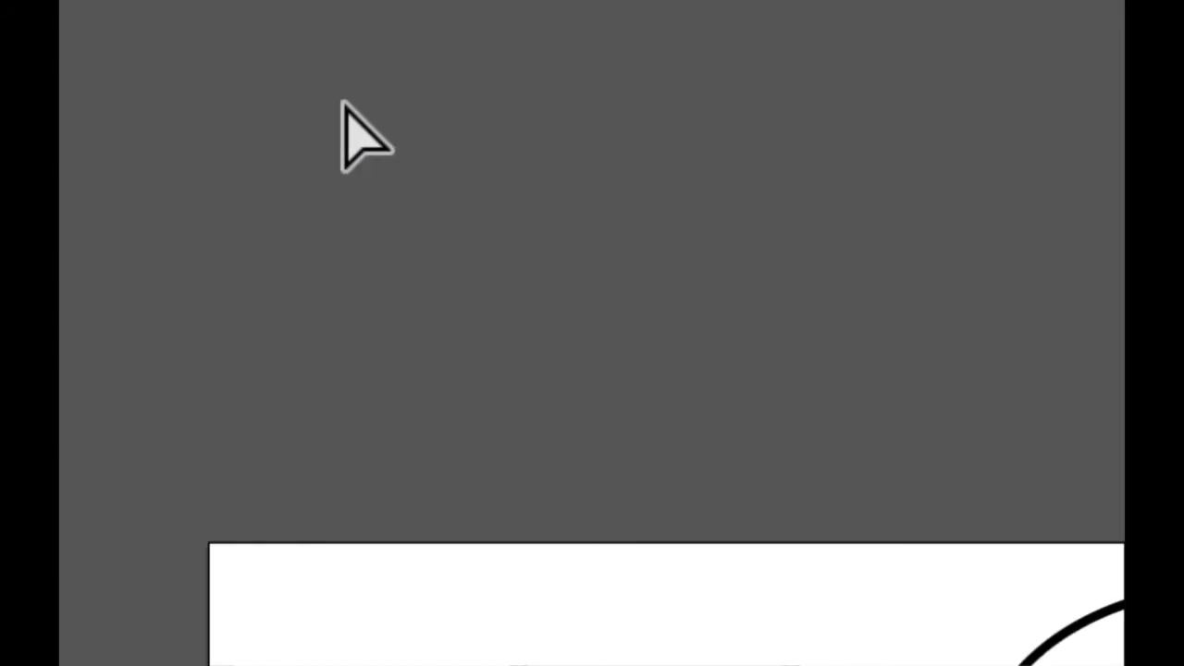
pyautogui.scroll(-5, 343, 105)
pyautogui.scroll(-5, 362, 257)
pyautogui.scroll(2, 365, 268)
pyautogui.scroll(-4, 391, 320)
pyautogui.scroll(-5, 425, 375)
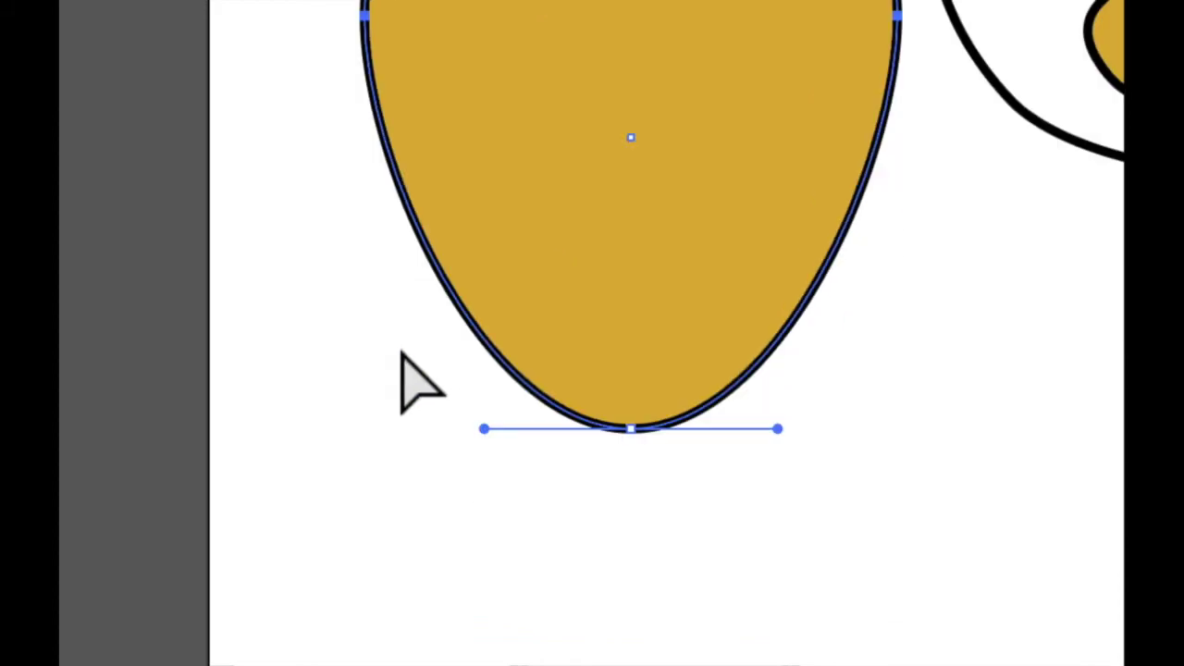
# - Convert the shape's bottom anchor to a sharp corner to complete the heart, and deselect it
pyautogui.click(631, 430)
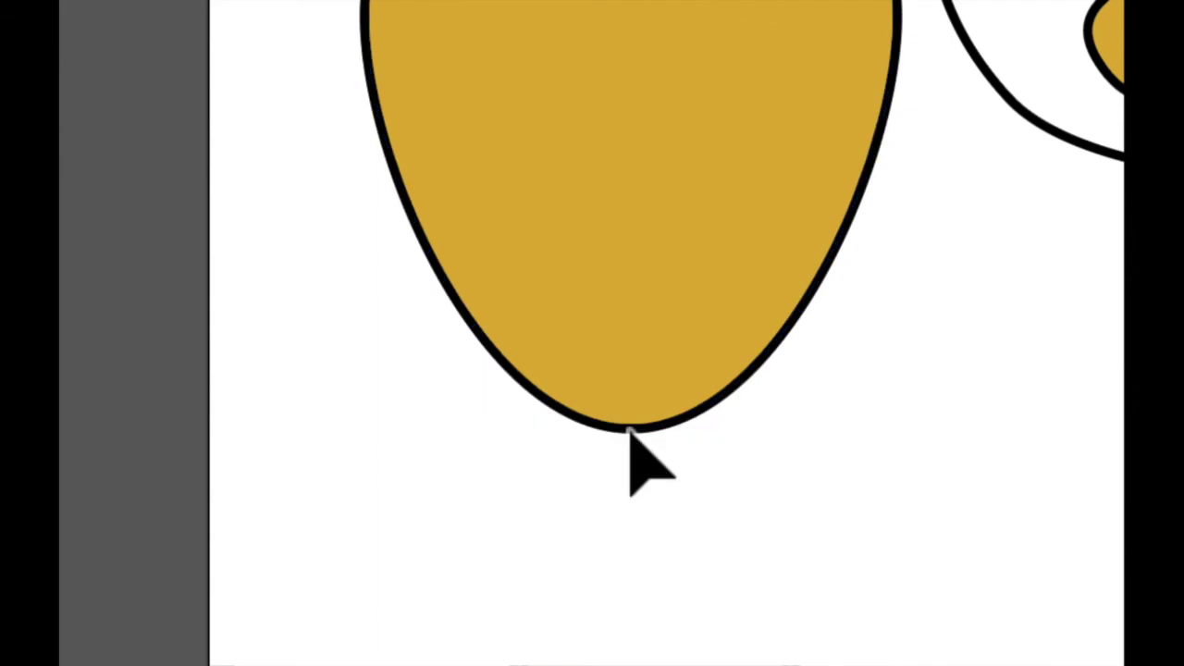
pyautogui.scroll(5, 541, 428)
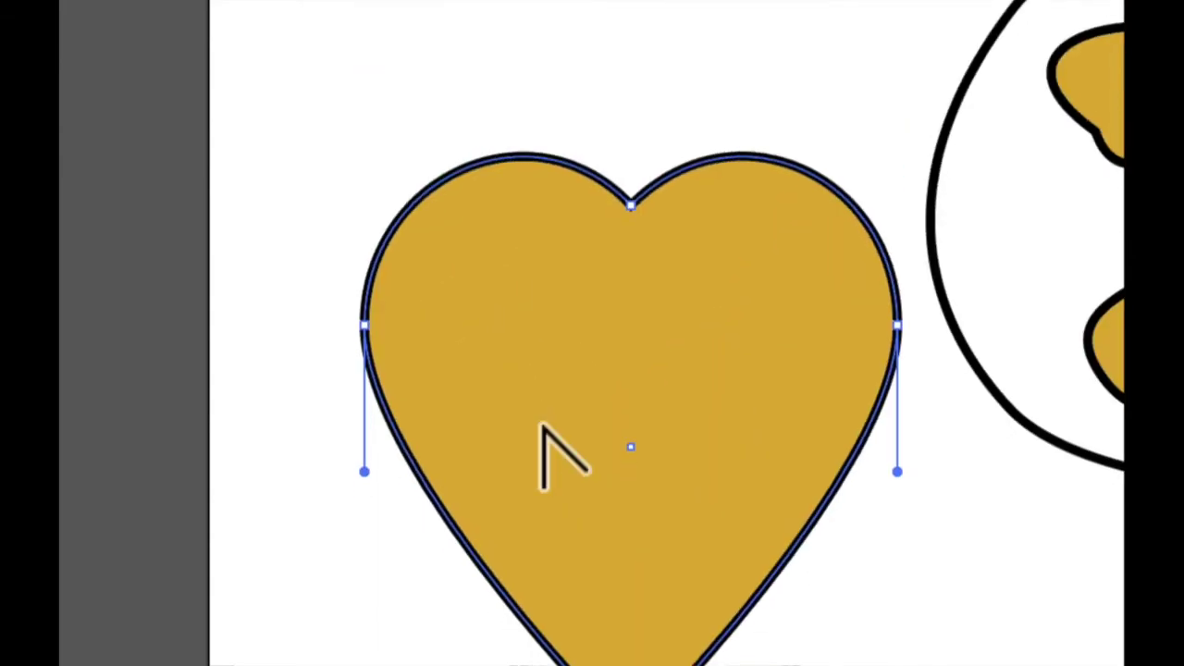
pyautogui.scroll(2, 541, 427)
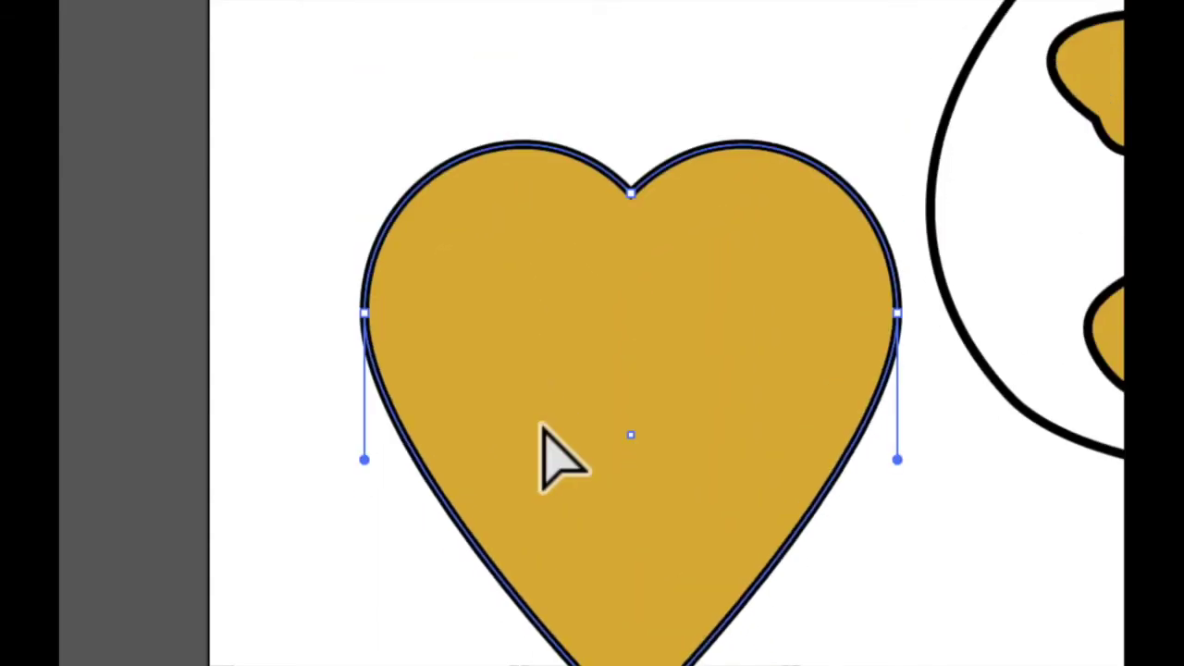
pyautogui.hotkey('ctrl', '-')
pyautogui.hotkey('shift', 'c')
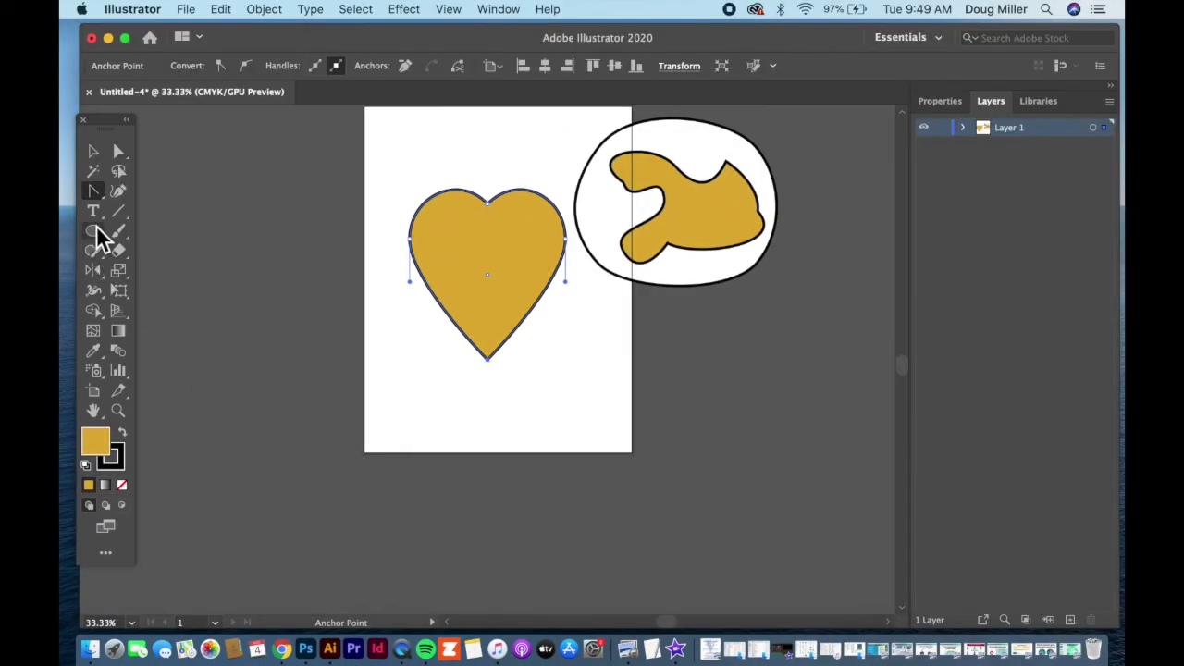
pyautogui.click(94, 151)
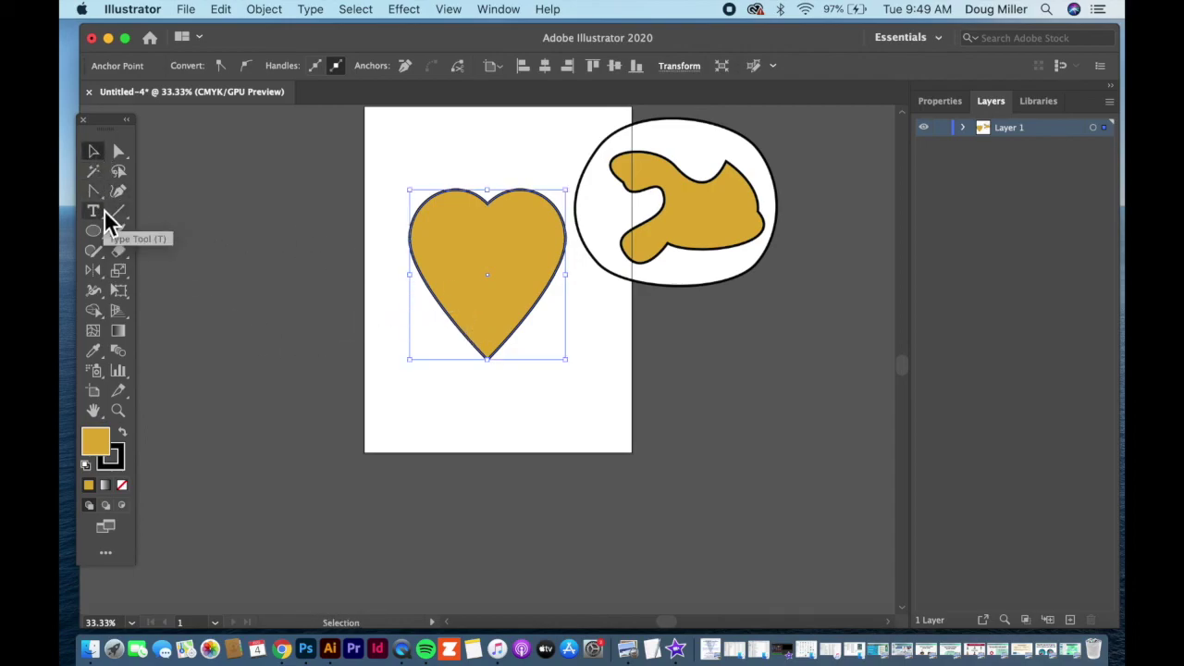
pyautogui.click(476, 460)
pyautogui.click(119, 151)
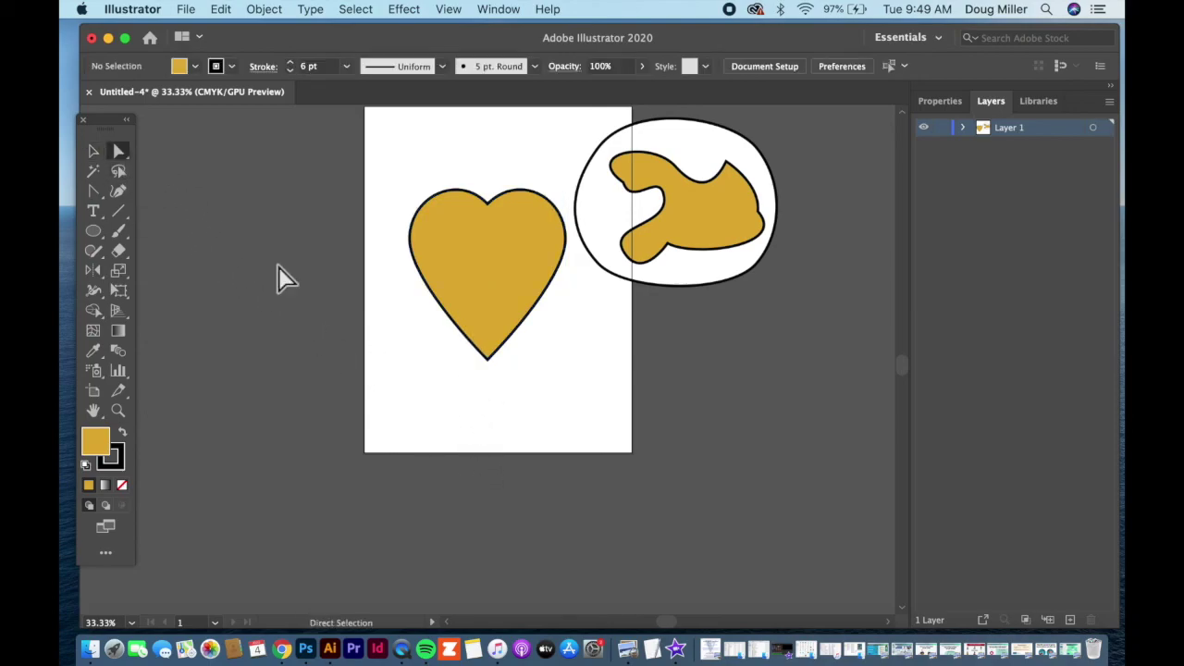